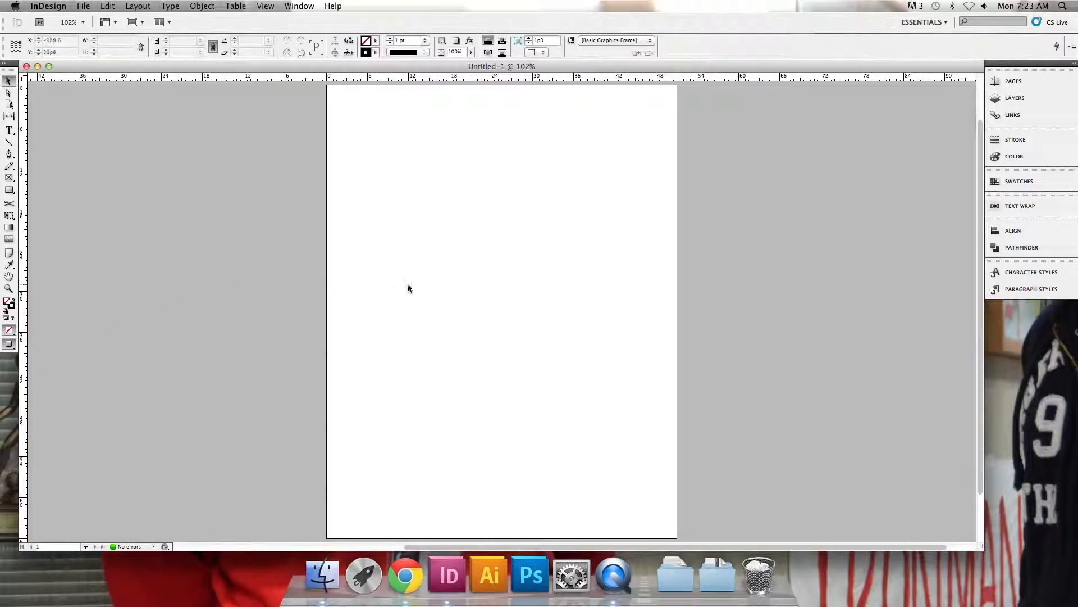
Compare the blank page in Normal, Preview and Presentation screen modes, ending in Normal mode
left_click_drag(14, 345, 34, 347)
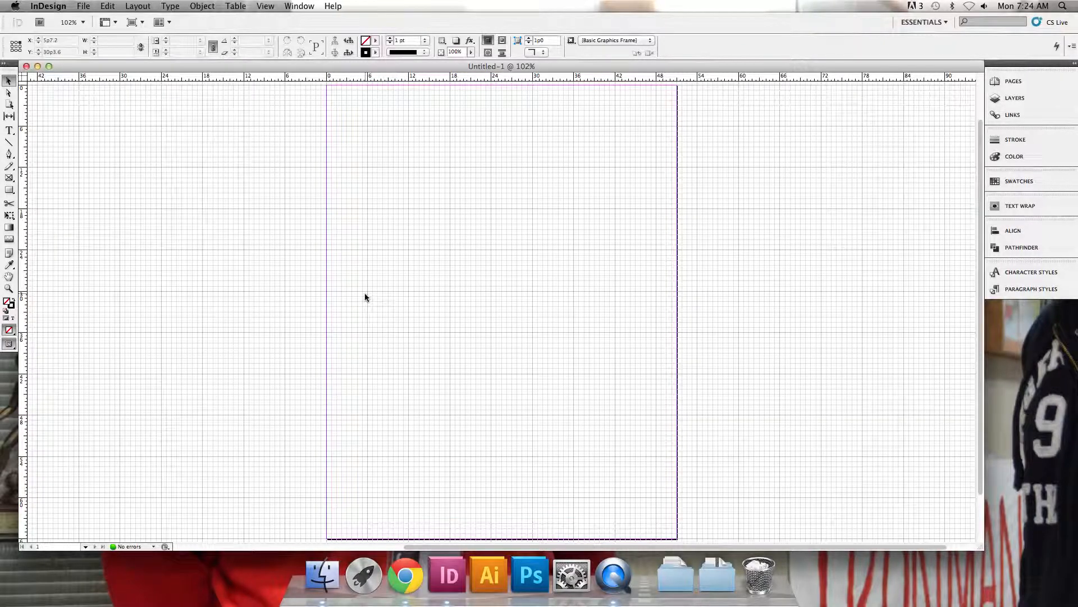
key("w")
key("w")
key("w")
key("w")
key("w")
key("w")
key("shift+w")
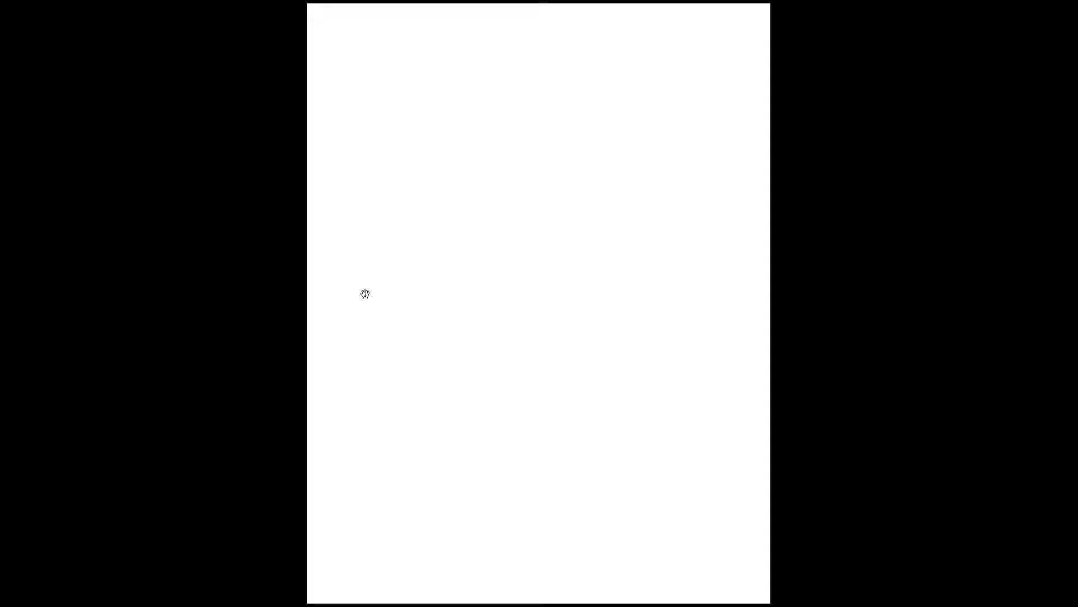
key("shift+w")
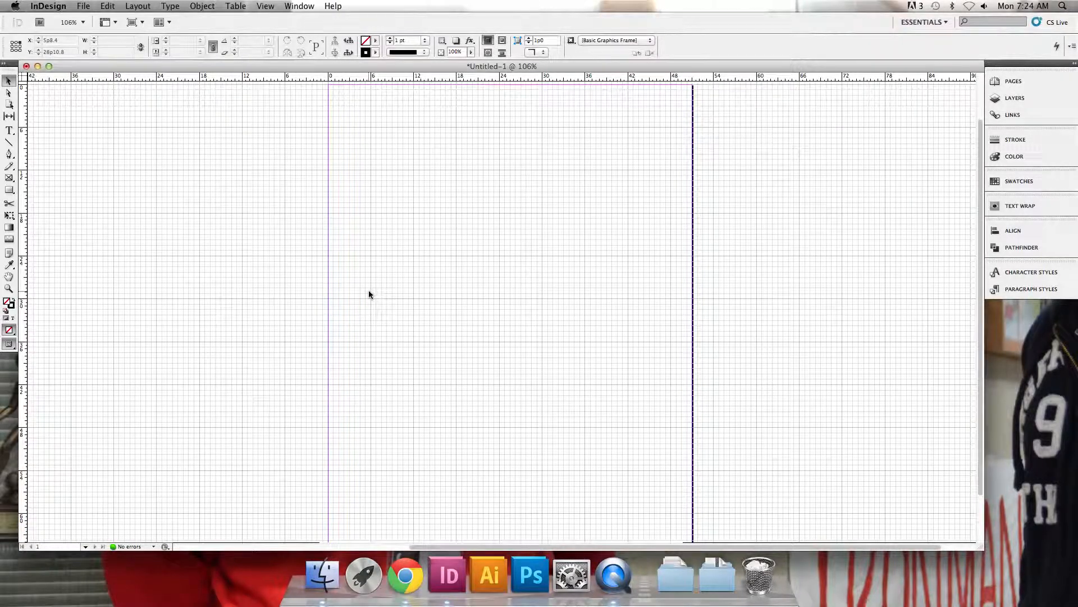
Draw a text frame about 41 by 21 picas at the page's upper edge and enter the text Headline
left_click(9, 132)
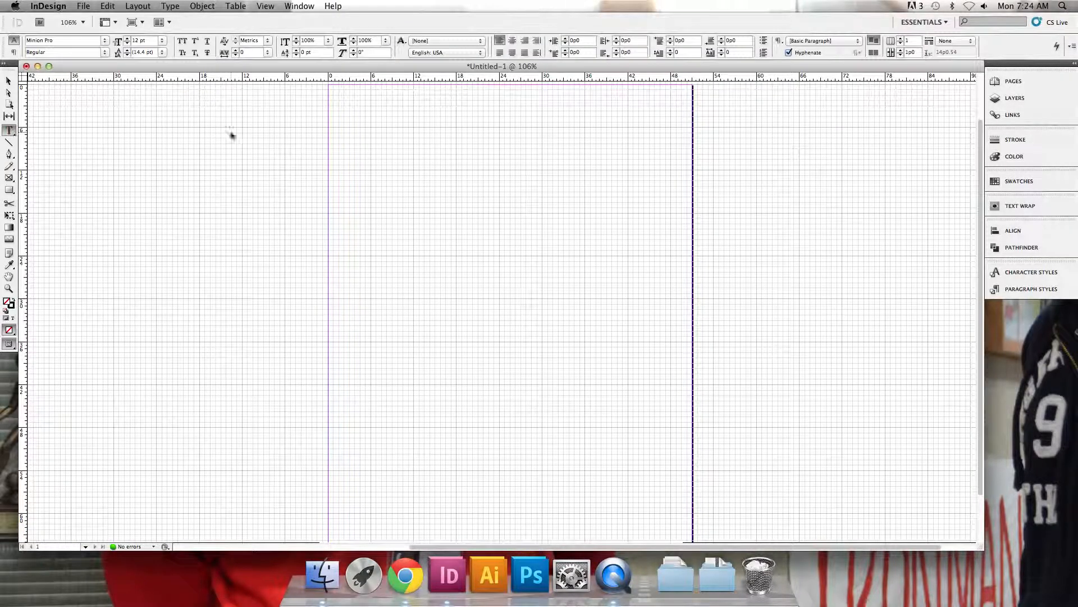
left_click_drag(333, 85, 624, 234)
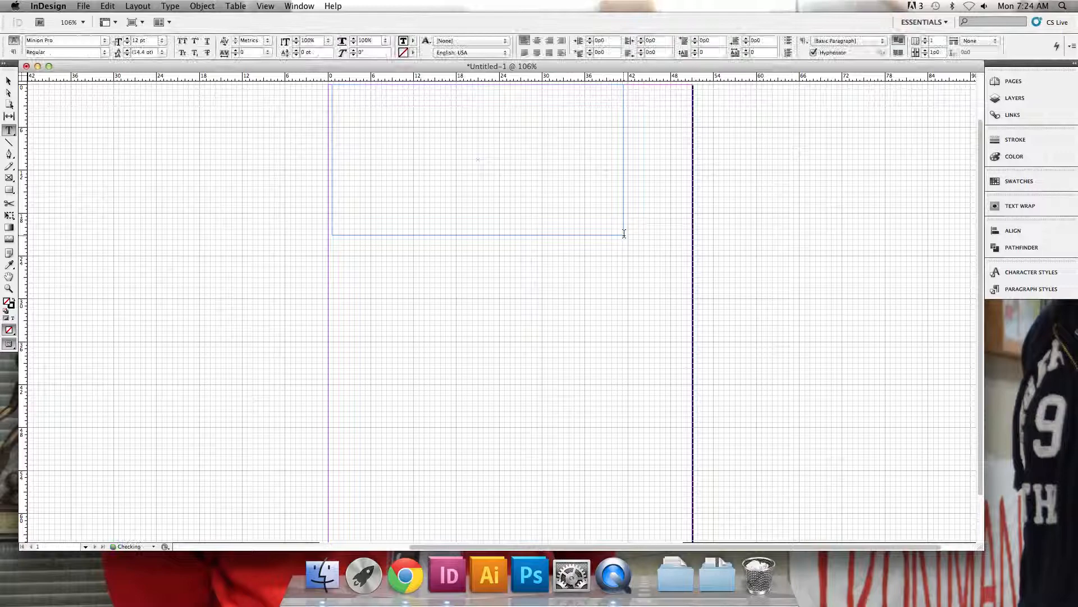
type("Headline")
Format the word Headline as Helvetica Neue Bold at 72 pt
double_click(340, 89)
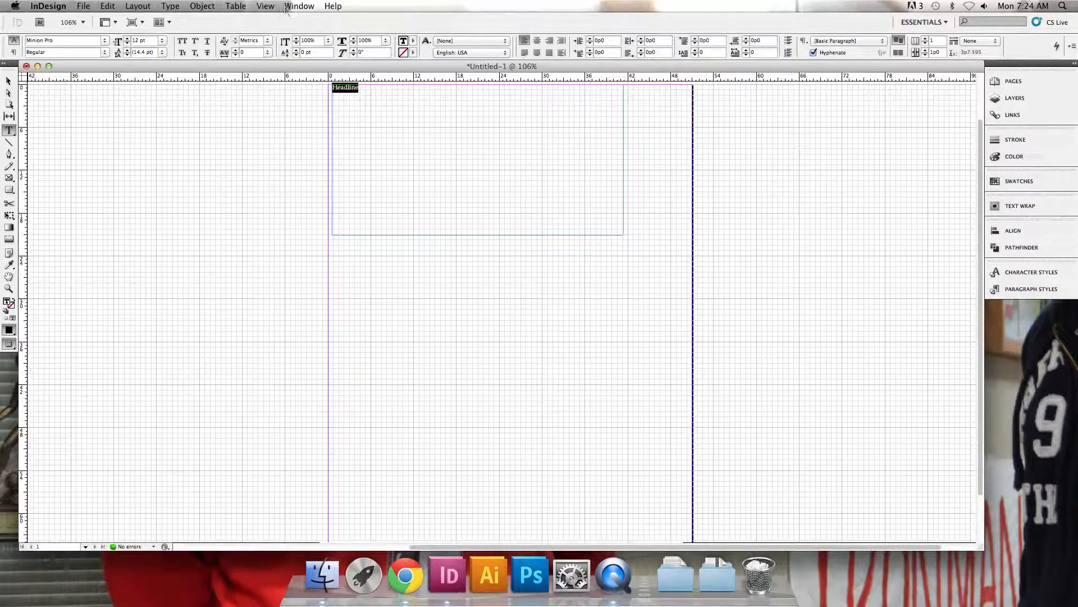
left_click_drag(69, 40, 1, 35)
type("Helvetica")
key("Return")
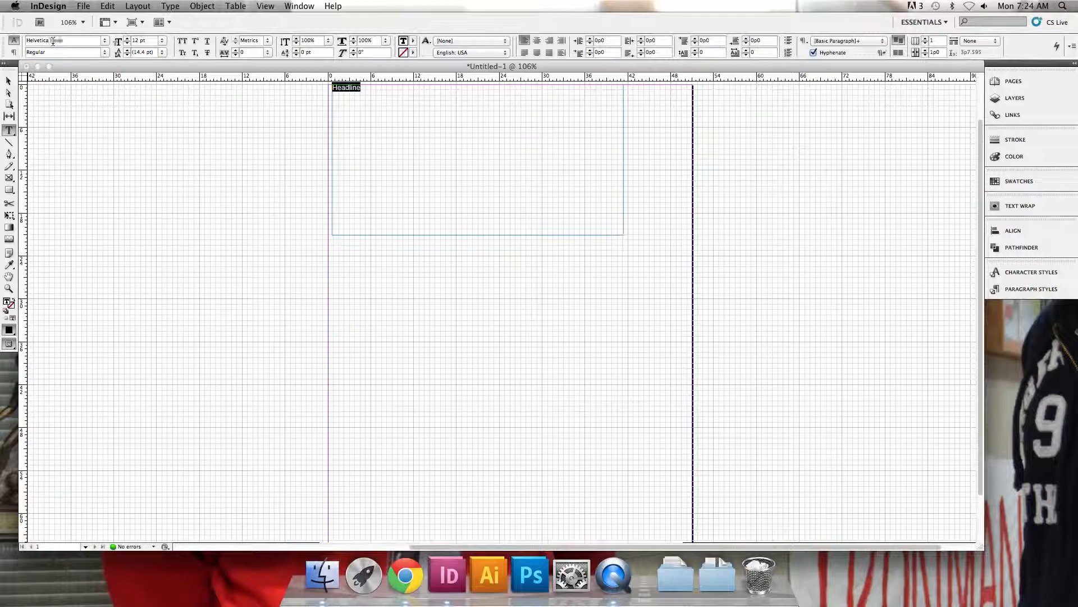
left_click(103, 51)
left_click(67, 87)
left_click(164, 42)
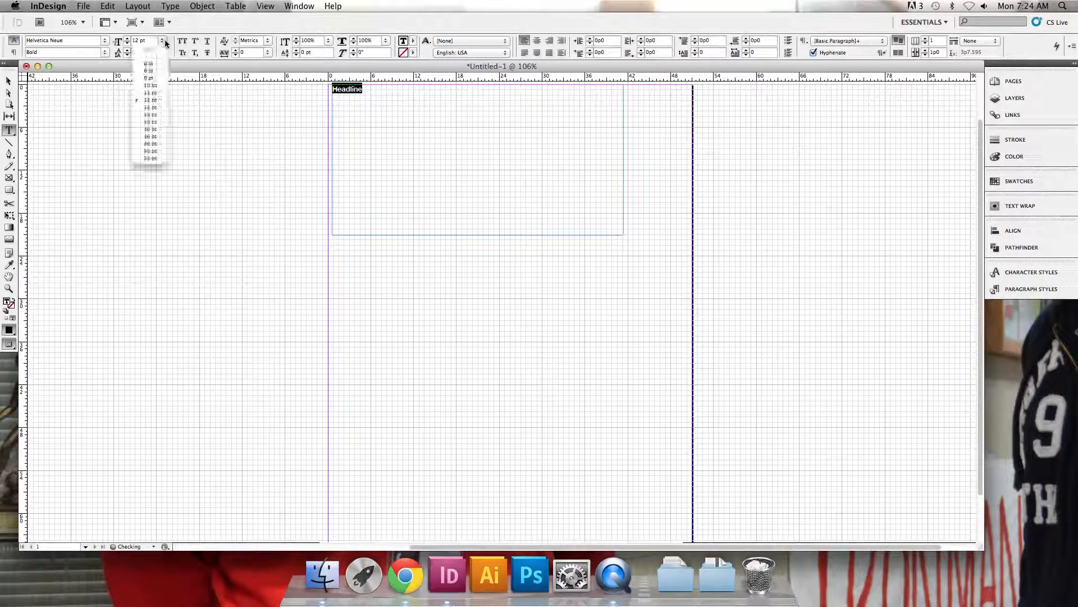
left_click(151, 158)
Shrink the headline frame around its text to about 26 by 7.5 picas, checking it in Preview mode
left_click(539, 156)
key("Escape")
key("w")
left_click(523, 152)
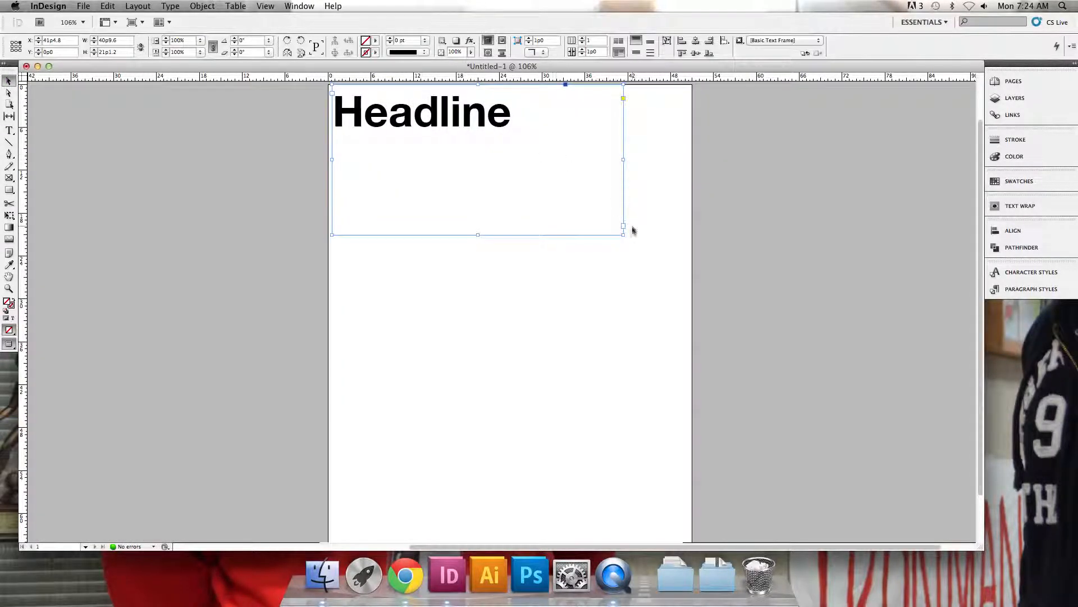
left_click_drag(625, 238, 517, 138)
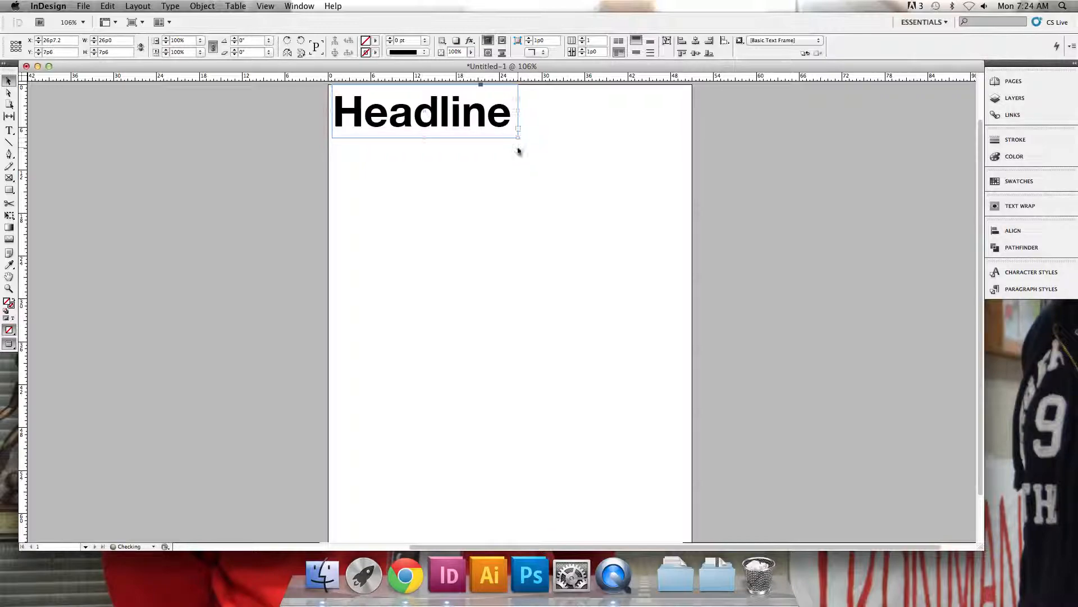
left_click(325, 157)
In Normal mode, draw a body text frame about 50 by 24 picas directly below the headline
key("w")
left_click(9, 130)
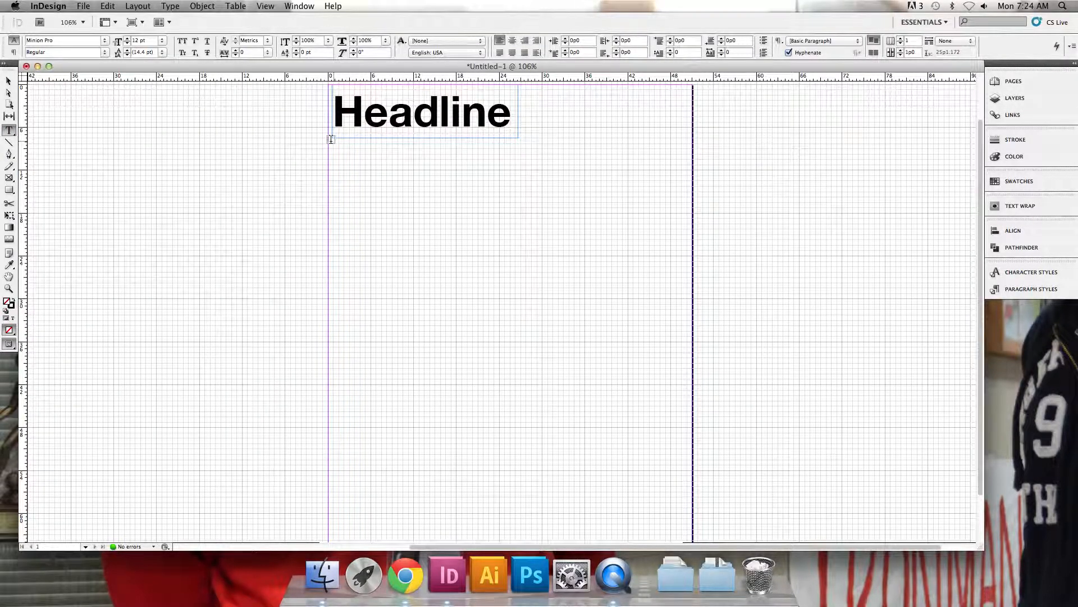
left_click_drag(333, 139, 687, 308)
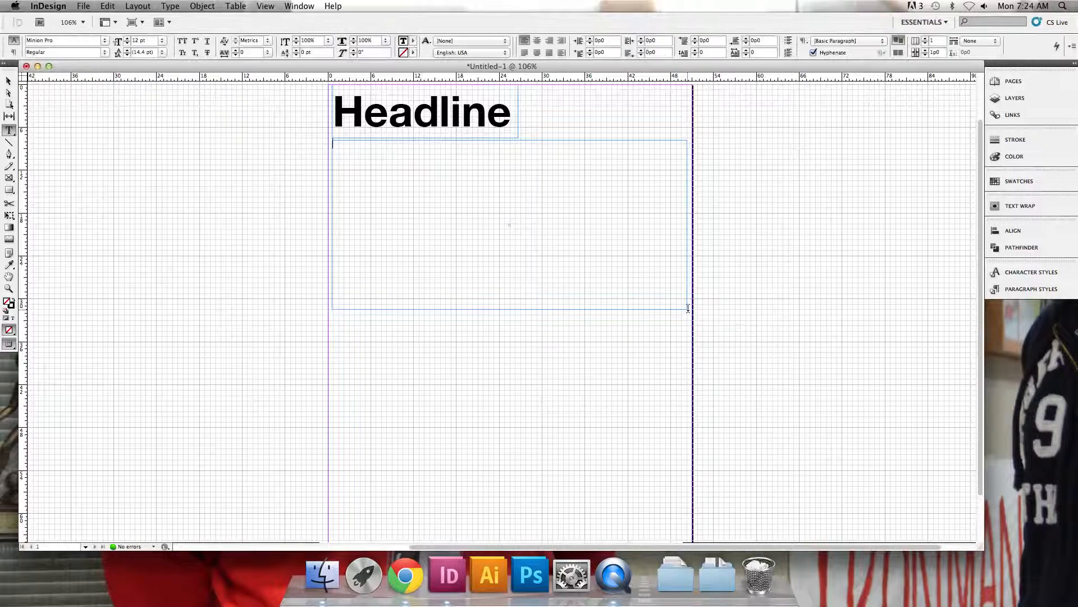
Divide the body text frame into four columns
left_click(9, 81)
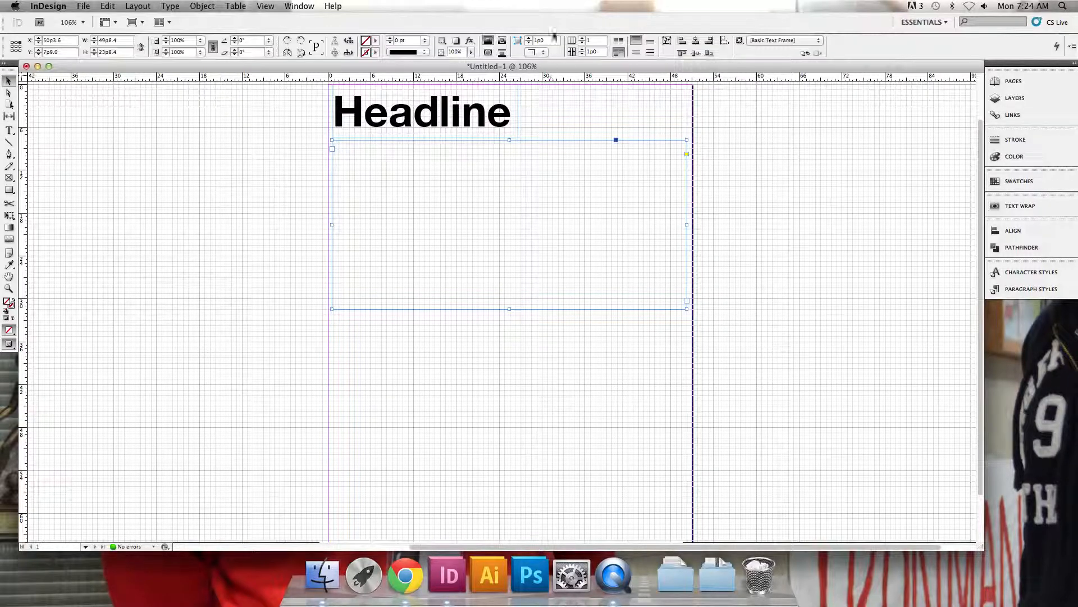
left_click(583, 38)
left_click(583, 38)
left_click(583, 38)
left_click(583, 38)
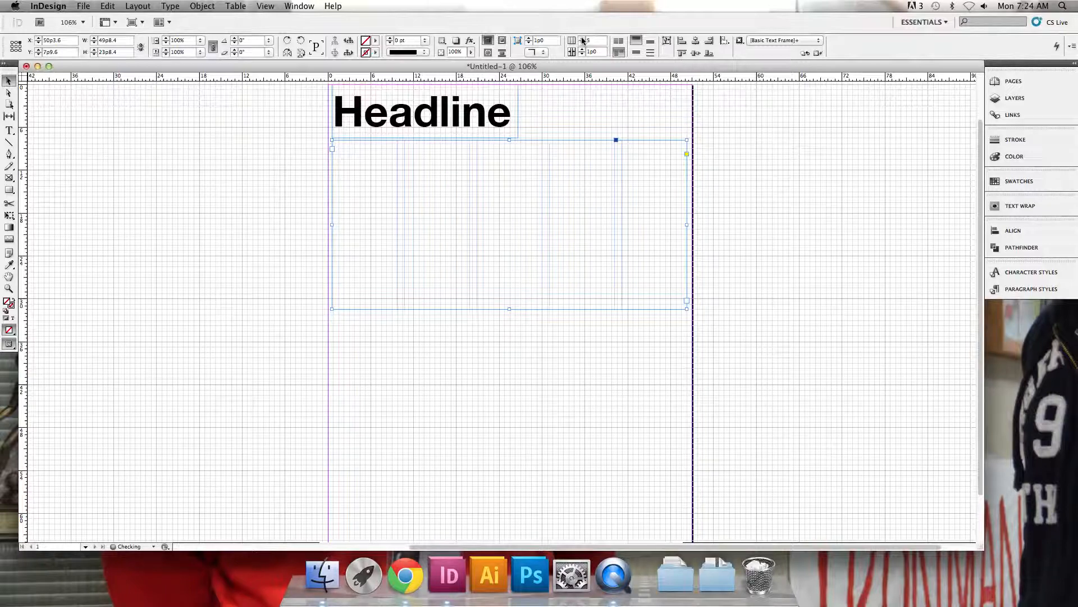
left_click(583, 45)
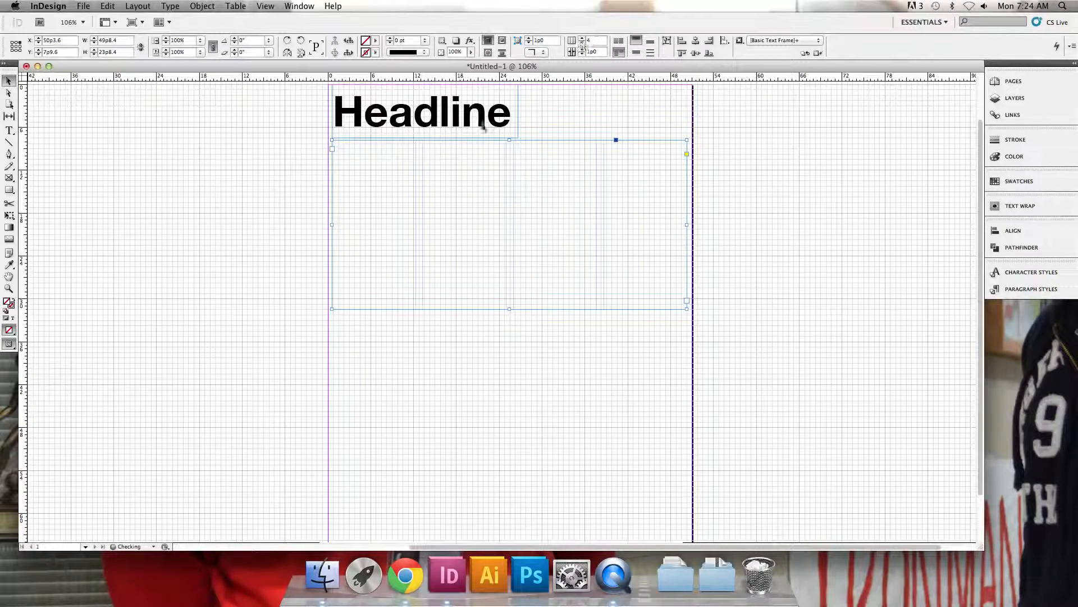
Fill the four-column frame with placeholder text
double_click(365, 147)
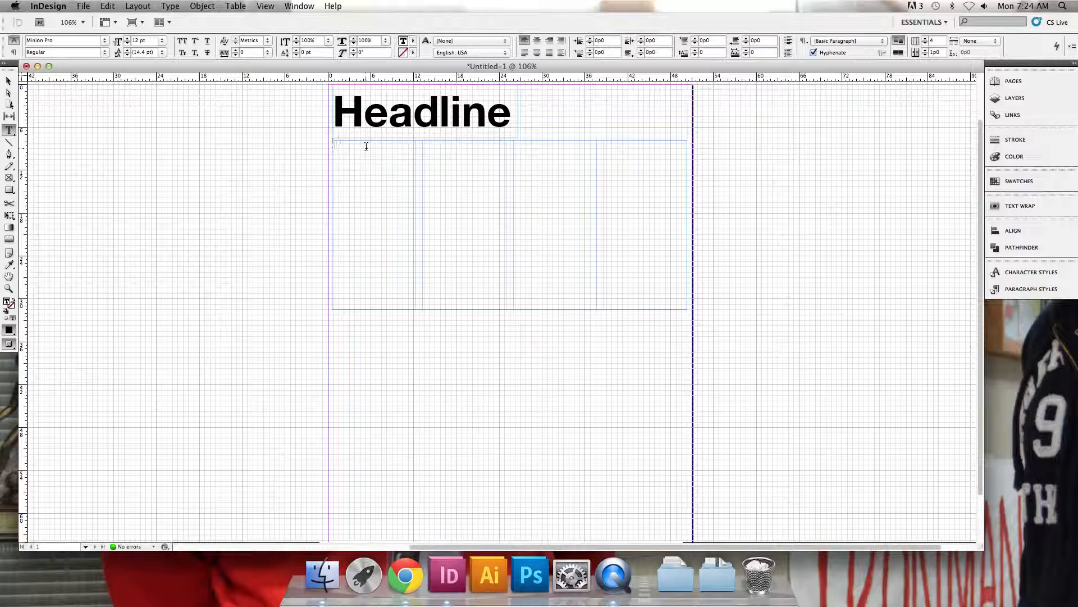
right_click(365, 147)
left_click(355, 146)
right_click(354, 145)
left_click(456, 333)
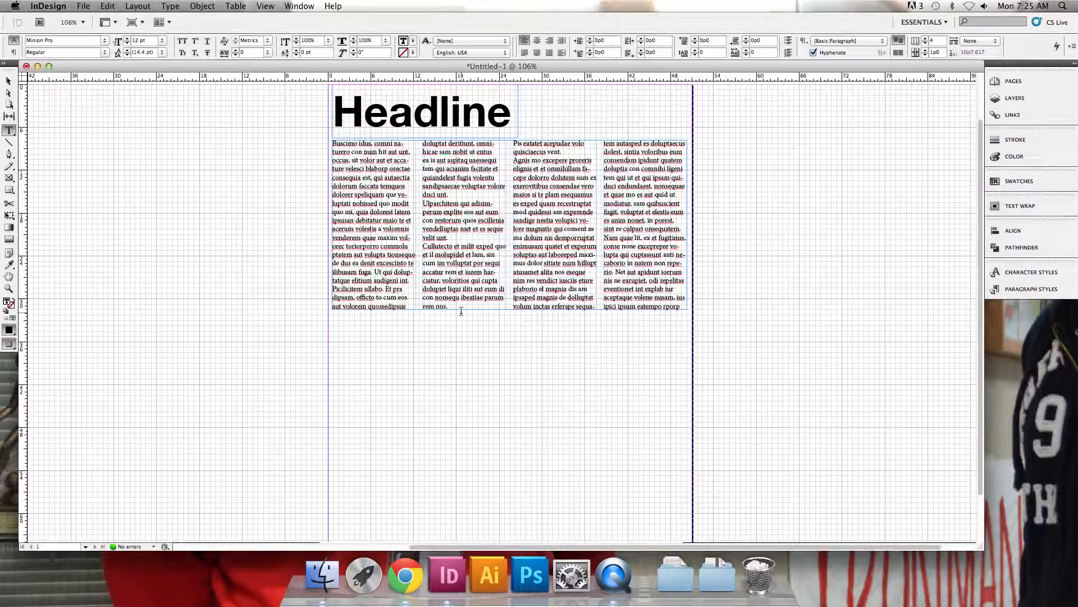
Justify all the body text with the last line aligned left
key("super+a")
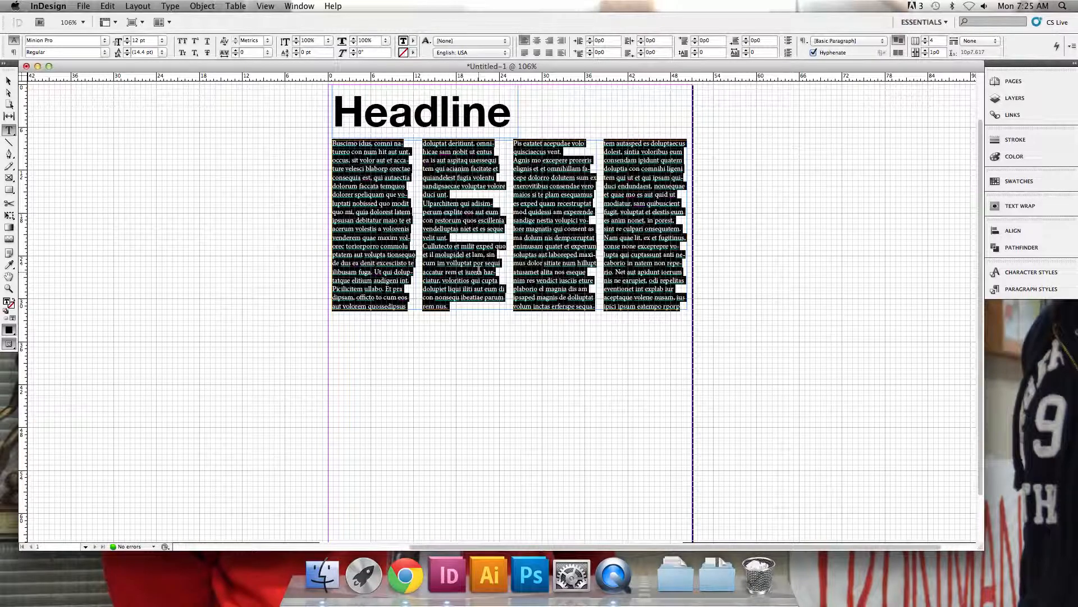
left_click(526, 54)
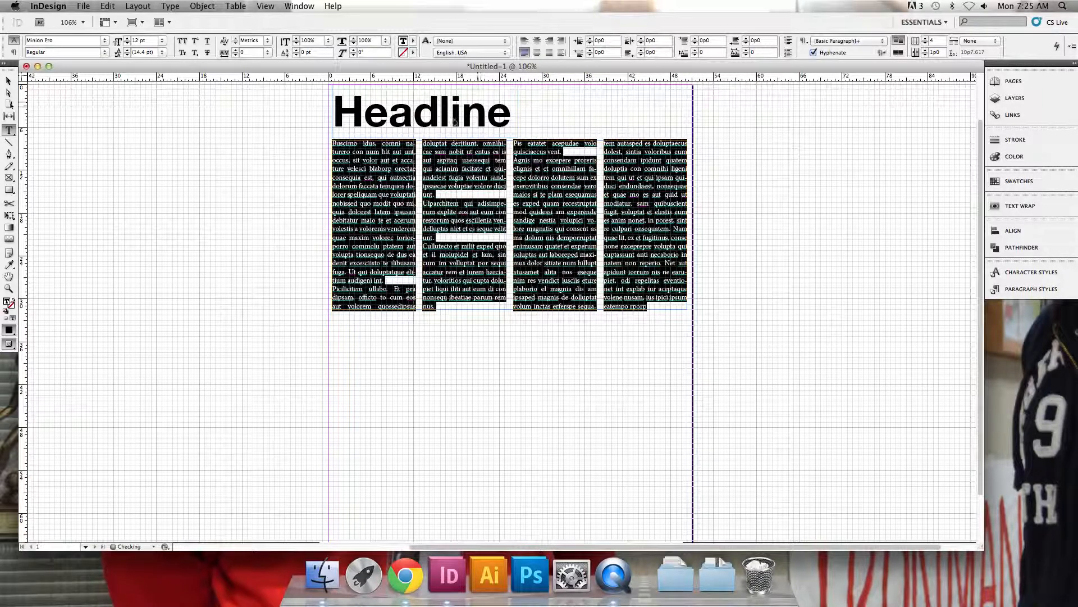
left_click(397, 180)
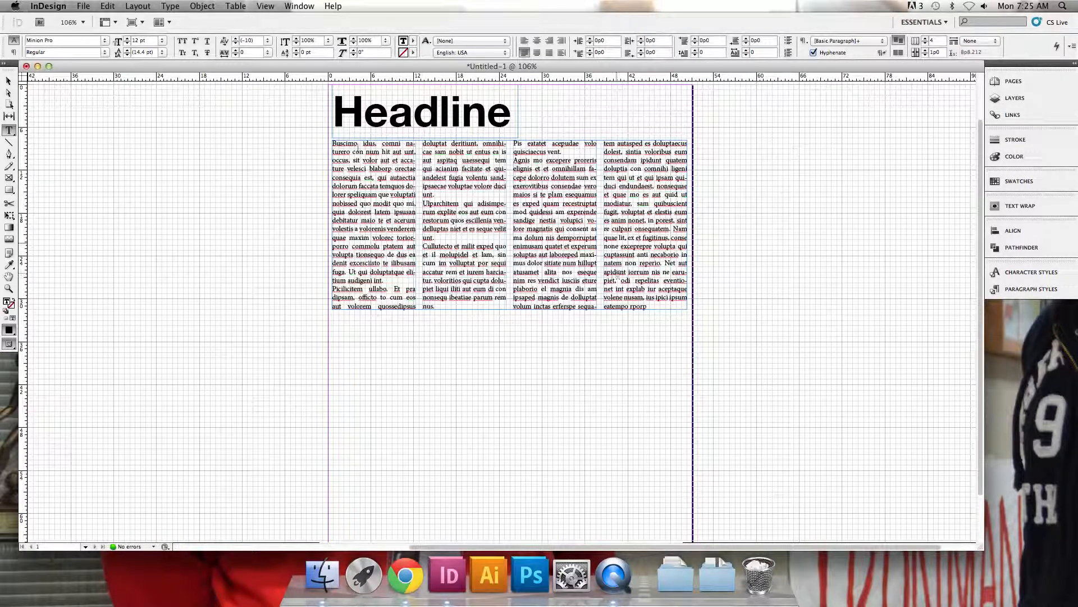
Try indenting the first line of the body text with a tab character
left_click(9, 80)
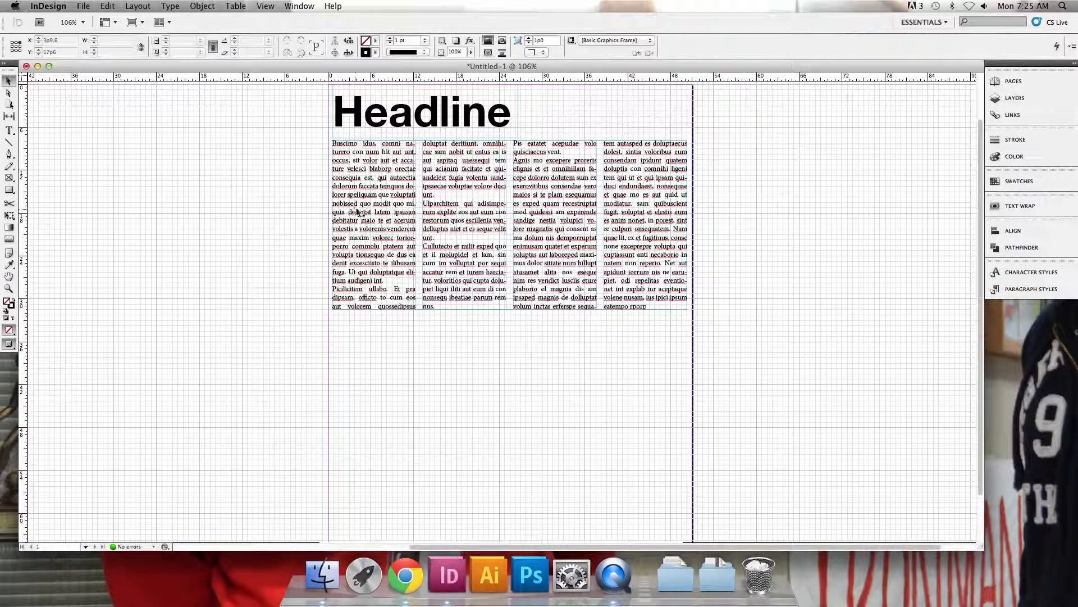
scroll(352, 150, "up", 3)
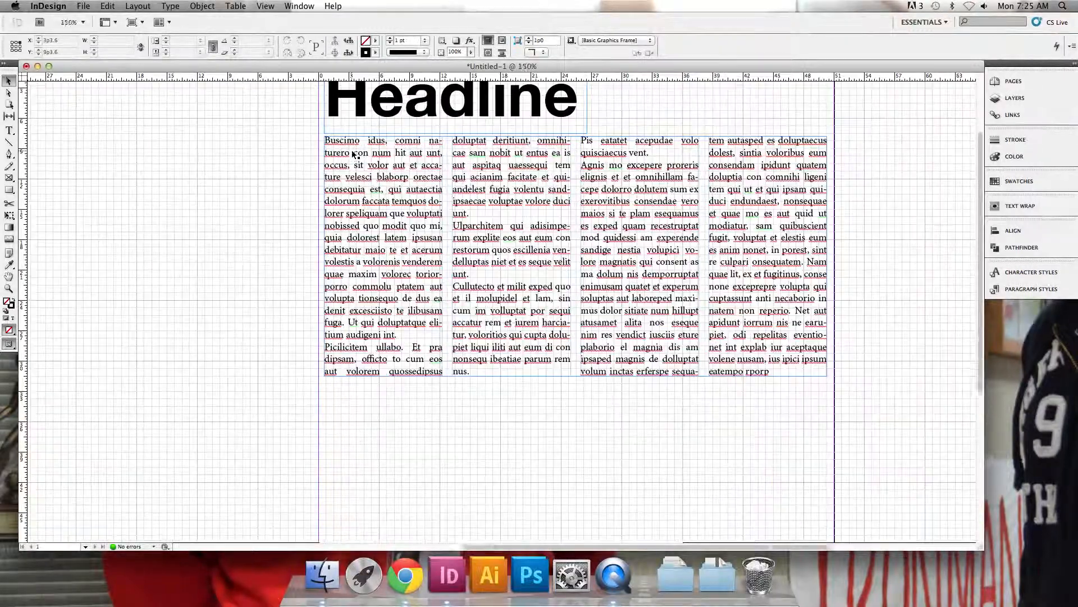
double_click(352, 153)
left_click(317, 139)
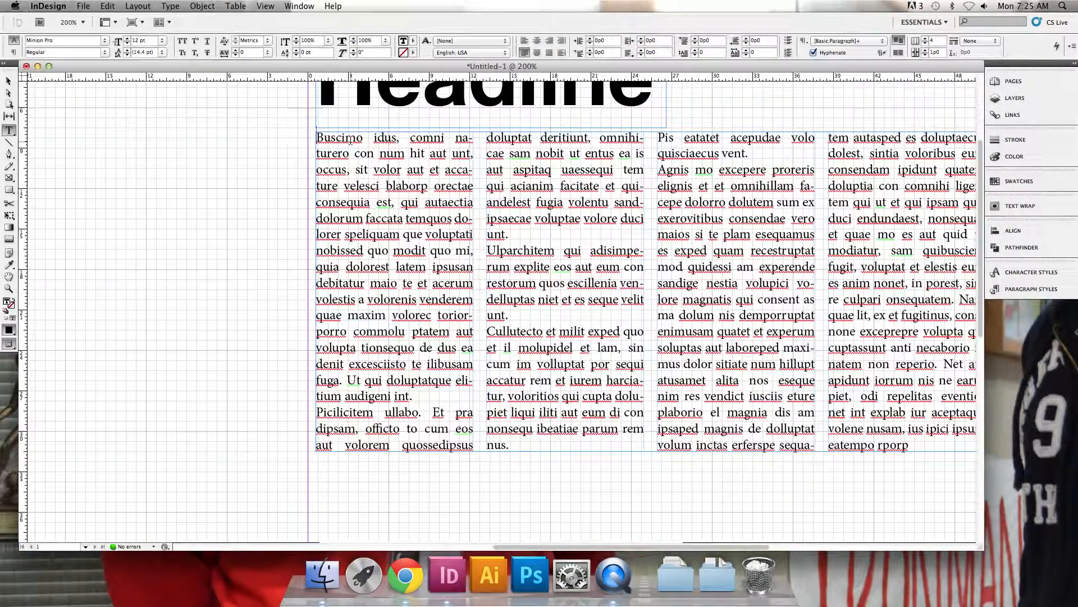
key("Tab")
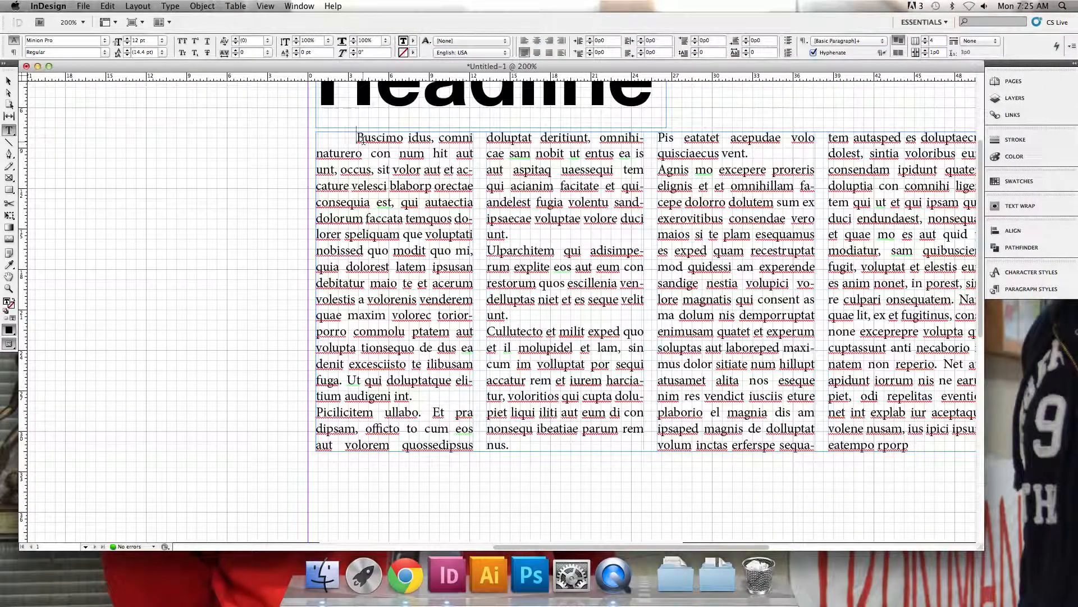
key("BackSpace")
left_click(9, 81)
left_click(215, 203)
Apply a first-line left indent of 1p0 to all the body text
scroll(214, 204, "down", 1)
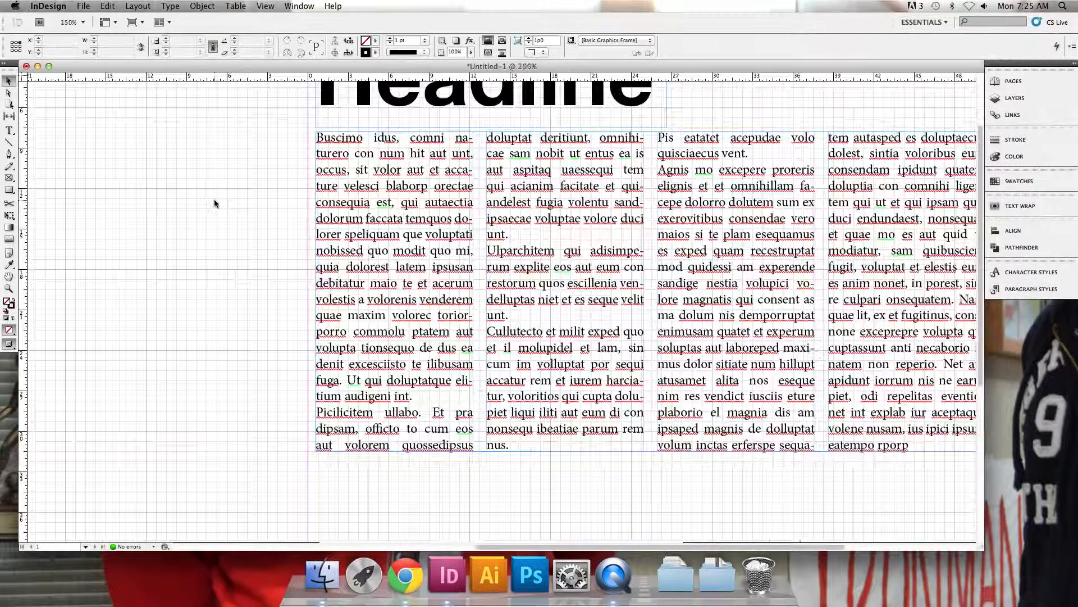
scroll(427, 404, "up", 2)
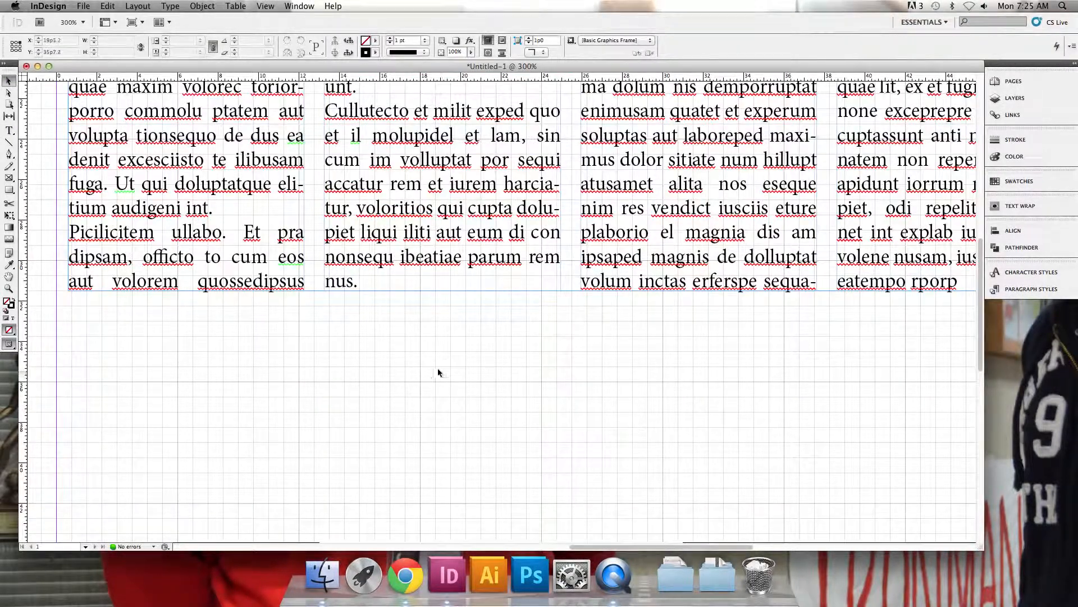
scroll(451, 382, "down", 3)
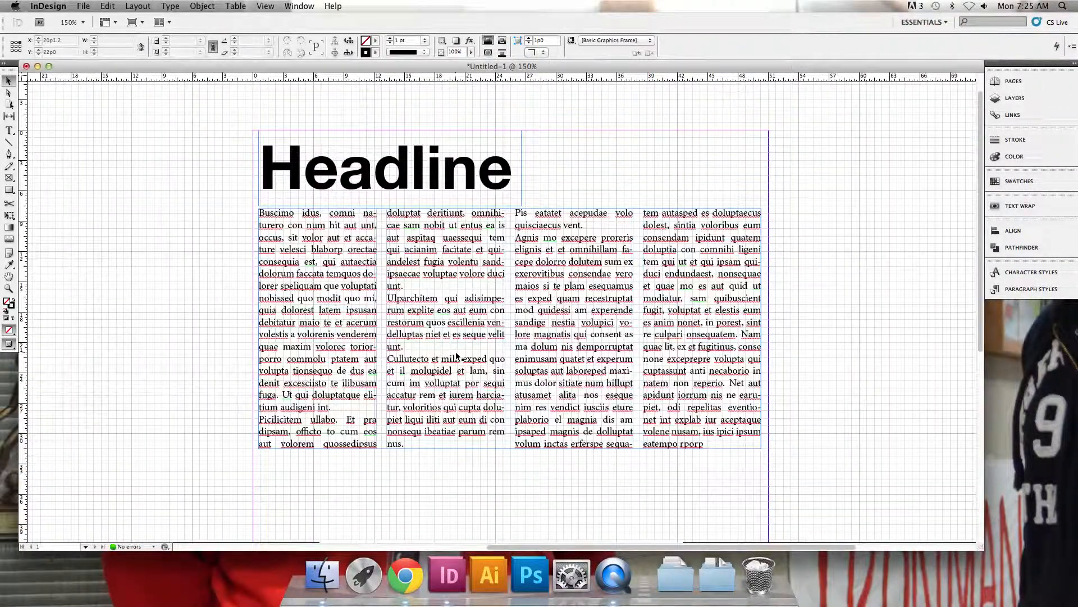
double_click(464, 349)
key("super+a")
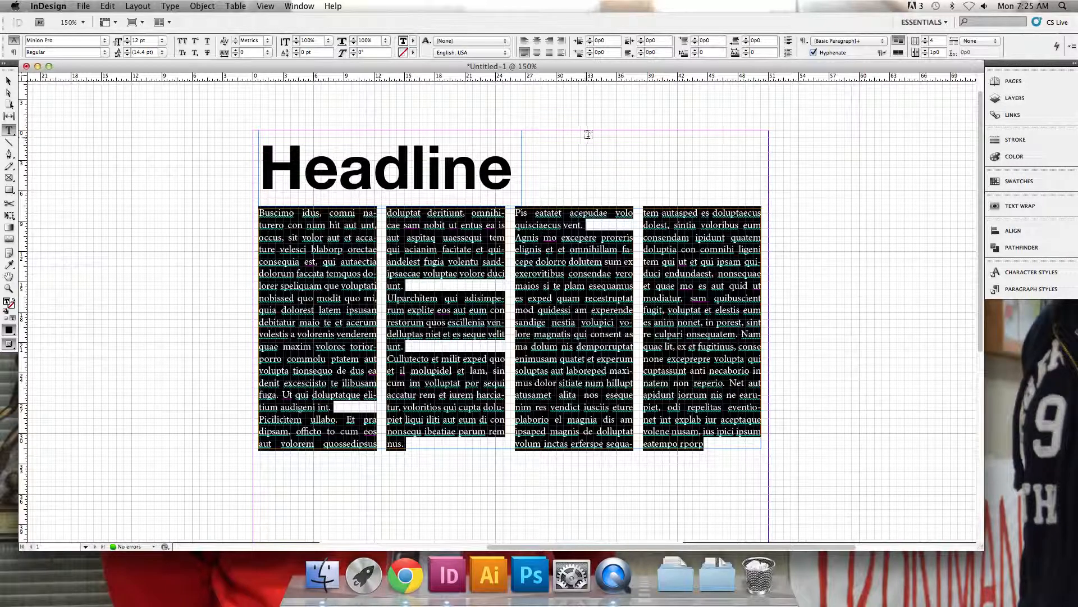
left_click_drag(610, 53, 525, 42)
type("1")
key("Return")
Test the automatic indent by inserting a paragraph break in the second column before "fugia", and remove the break
left_click(416, 256)
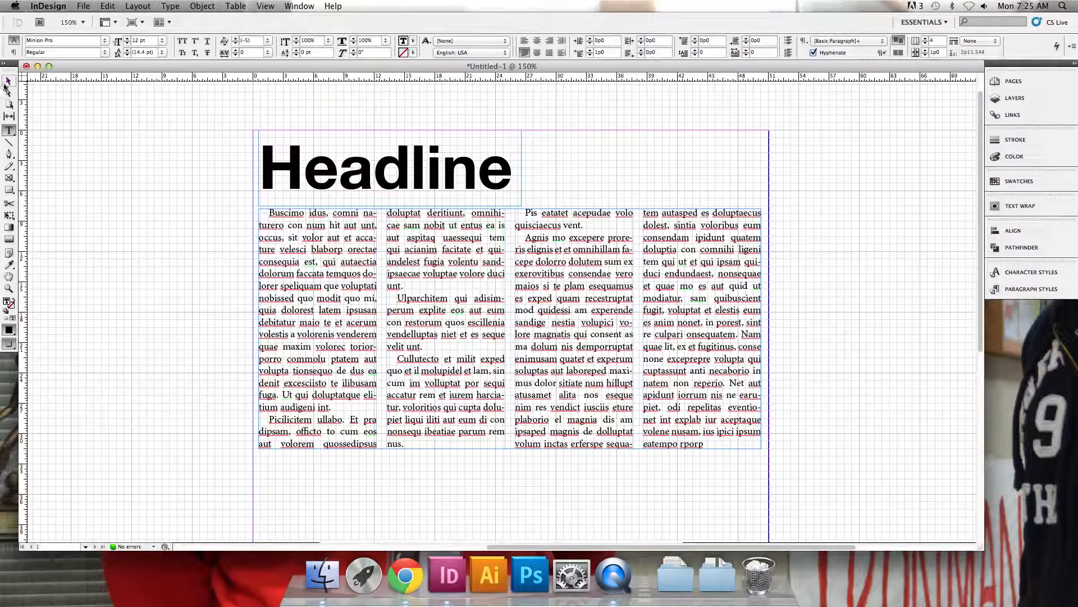
key("Return")
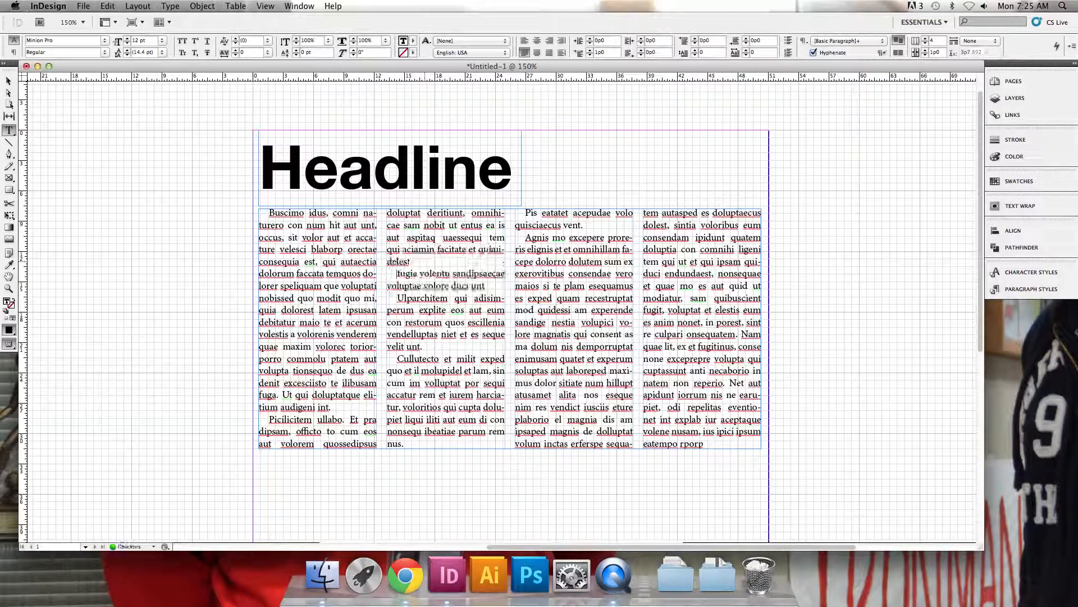
key("BackSpace")
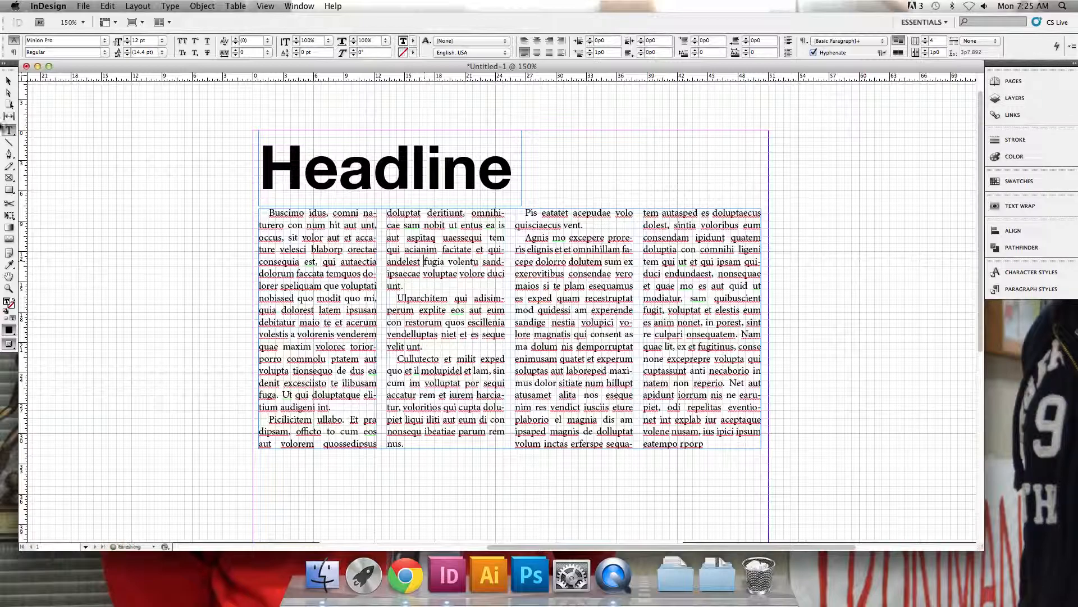
Check the headline and body columns in Preview mode, and return to Normal mode
key("Escape")
key("w")
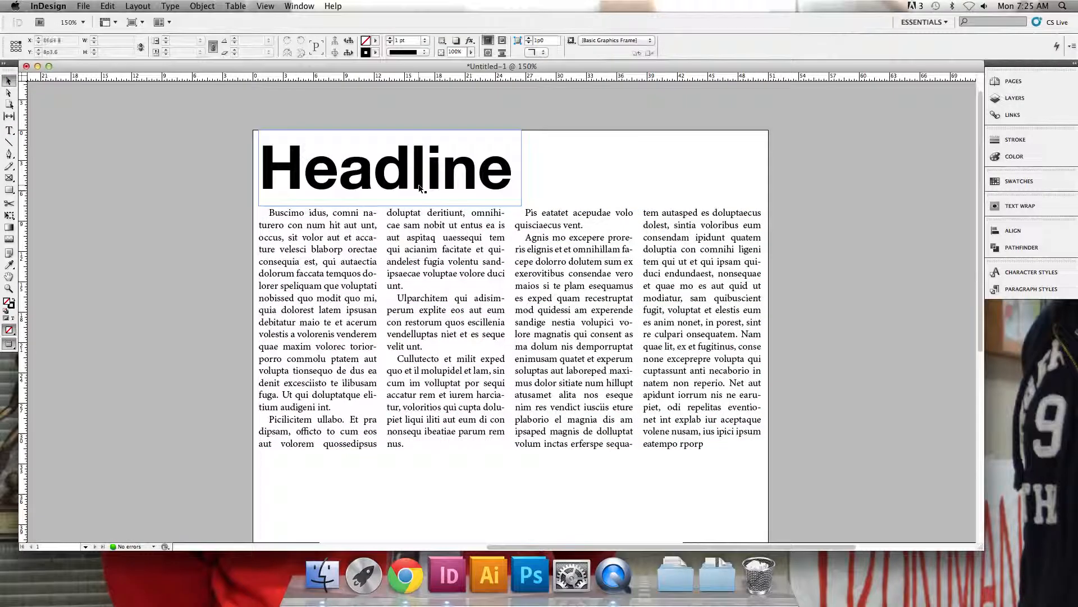
scroll(419, 290, "down", 3)
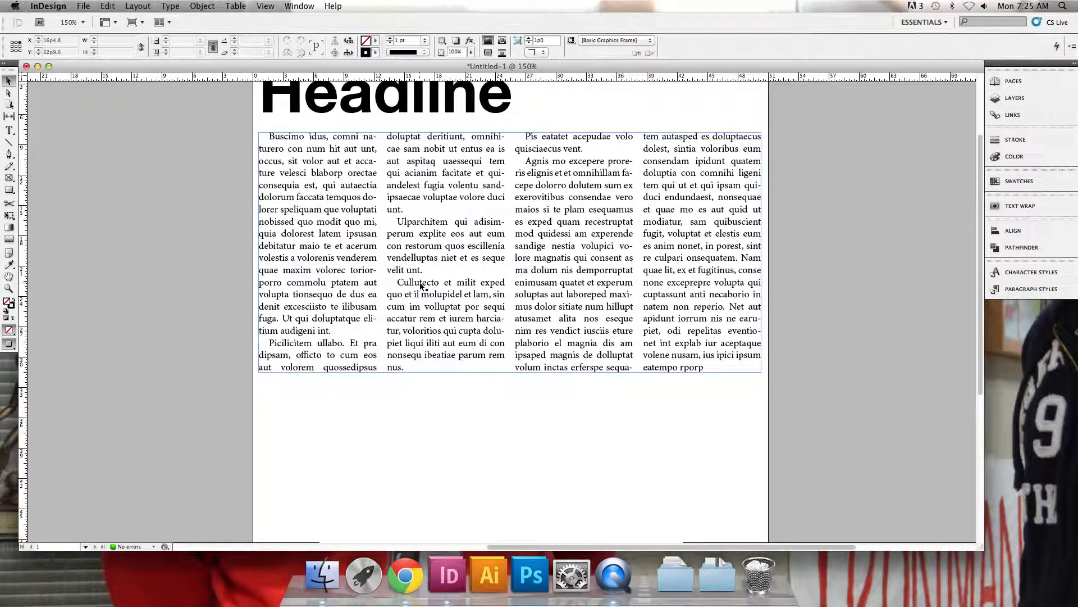
key("w")
Move the body text frame down the page and enlarge the headline frame to nearly the full page width
left_click_drag(437, 263, 437, 342)
left_click(460, 115)
left_click_drag(522, 129, 748, 180)
Set the headline's font size to 150 pt
double_click(662, 156)
key("super+a")
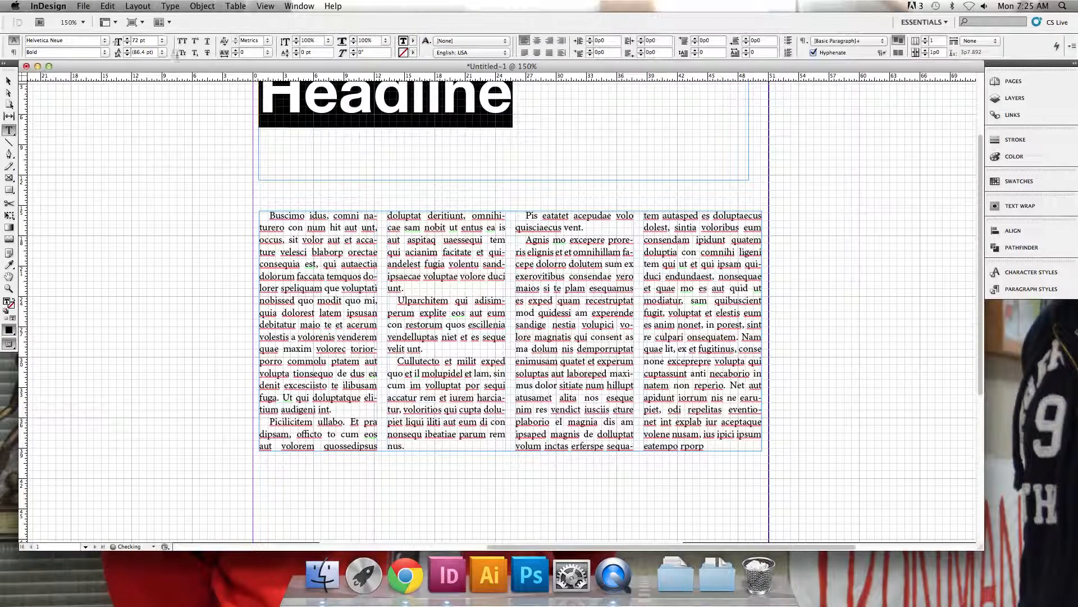
type("150")
key("Return")
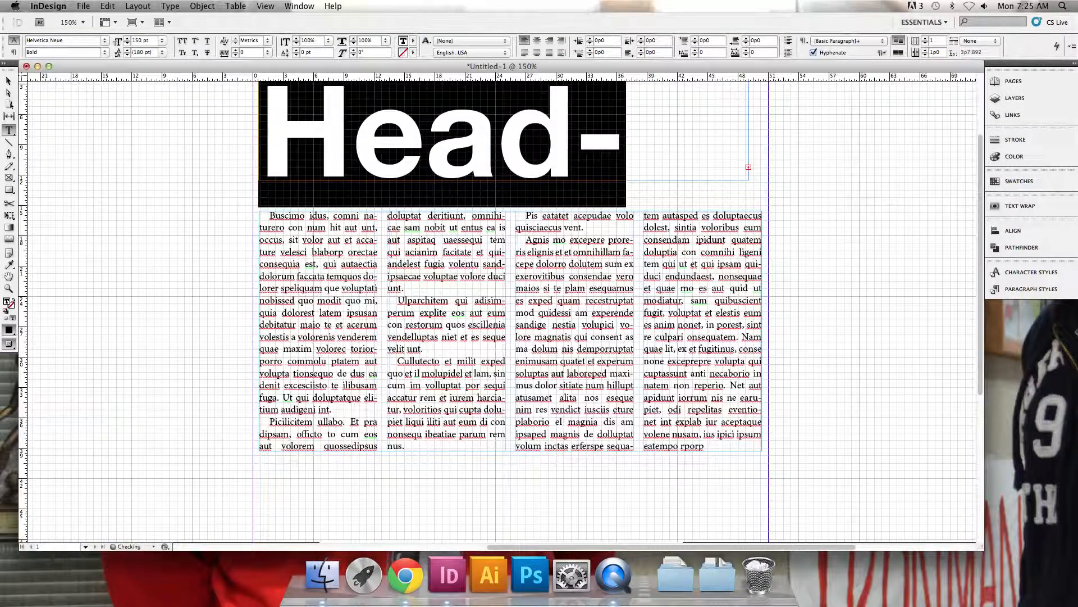
Fit the headline frame to its text so the frame closely surrounds the word "Headline"
left_click(9, 80)
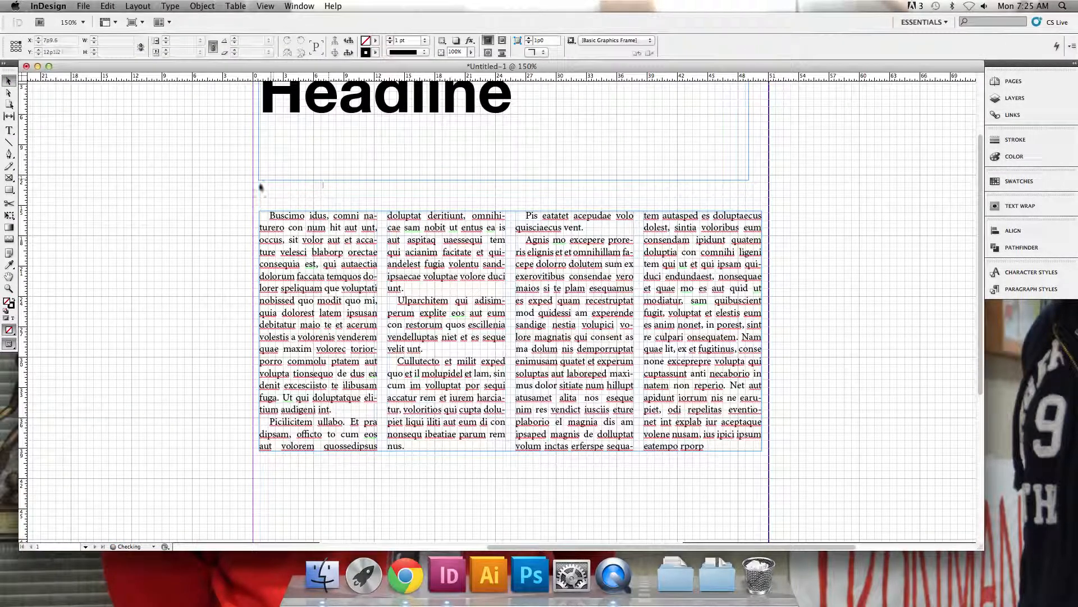
left_click(749, 181)
double_click(749, 179)
scroll(137, 212, "up", 3)
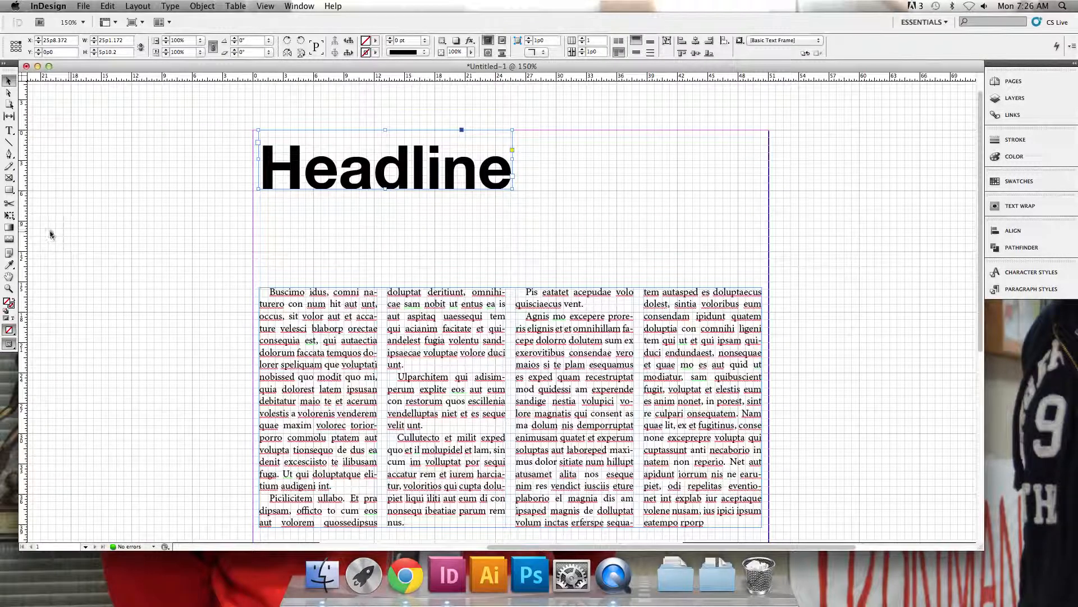
Scale the headline and its frame with Free Transform to about 49p10 wide, and check it in Preview mode
left_click(10, 217)
left_click_drag(514, 190, 762, 269)
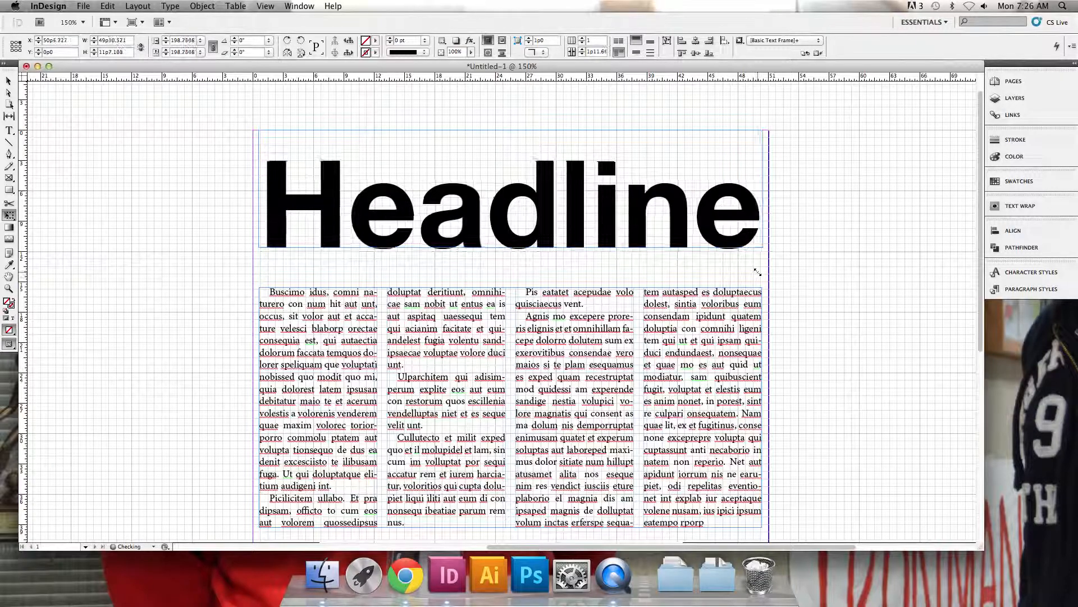
key("w")
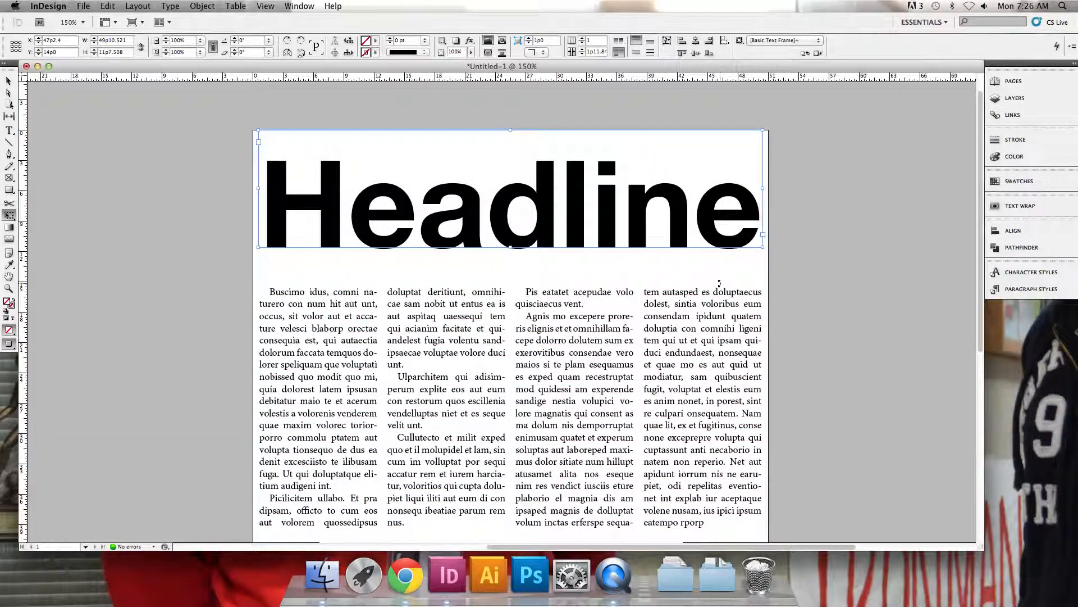
Move the four-column body text frame up to just beneath the headline
left_click(9, 80)
left_click_drag(404, 389, 403, 363)
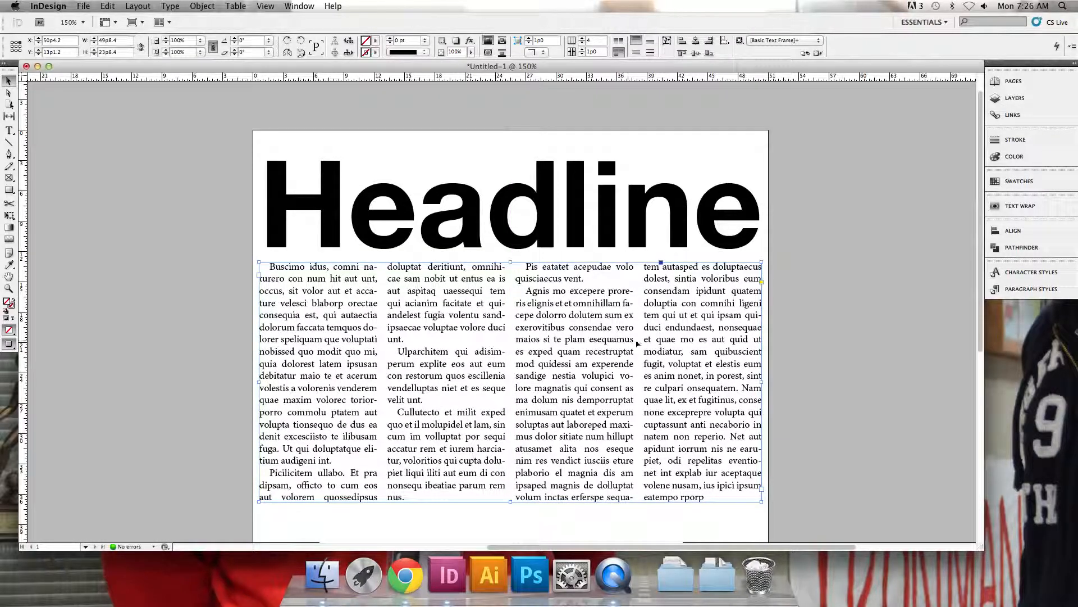
scroll(800, 279, "down", 3)
left_click(800, 278)
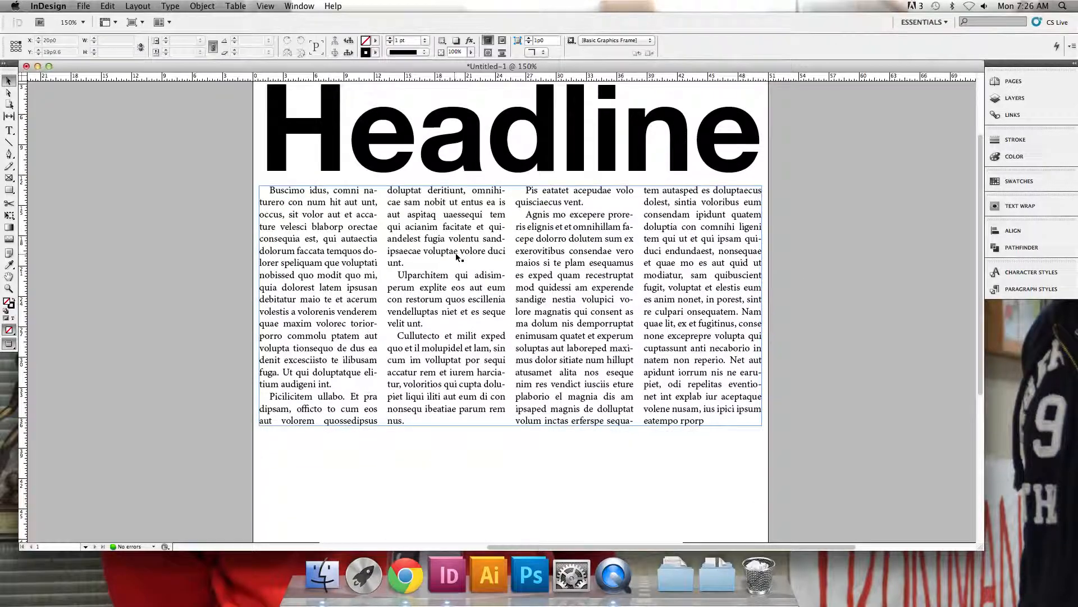
Return to Normal mode and draw a rectangular picture frame about 24p4 by 13p10 across the upper part of the two middle columns
scroll(458, 257, "left", 3)
key("w")
left_click(10, 178)
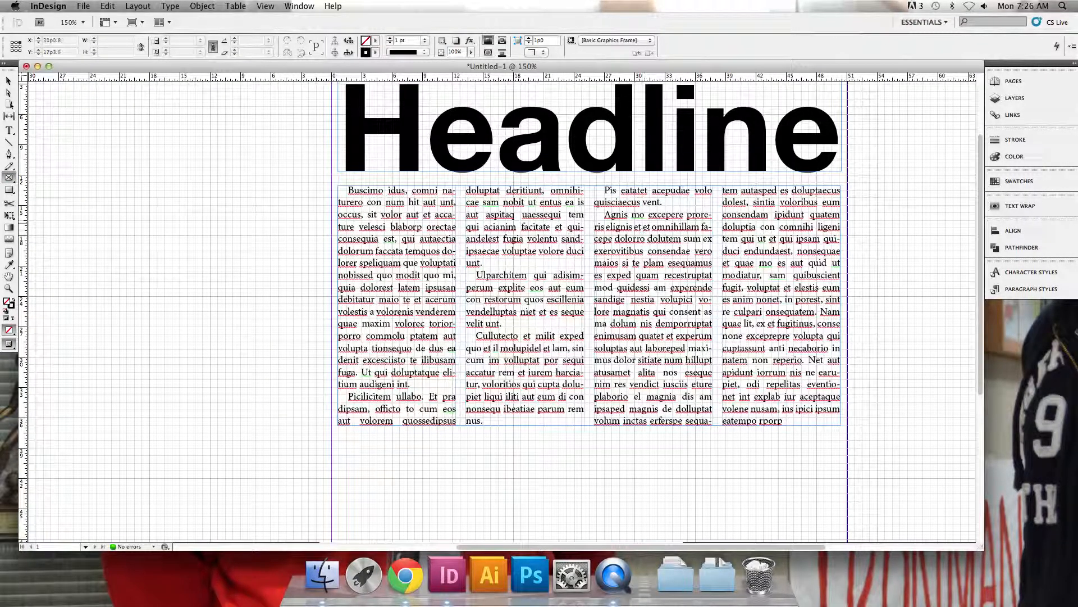
left_click_drag(466, 185, 715, 327)
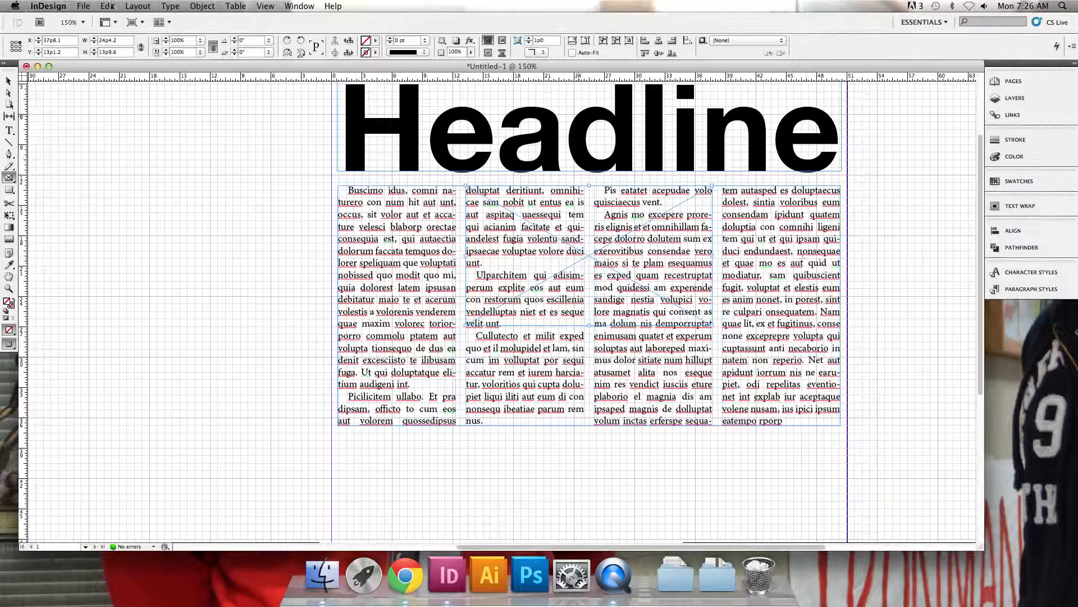
Wrap the body text around the picture frame's bounding box with a bottom offset of 1p8
left_click(299, 5)
left_click(327, 217)
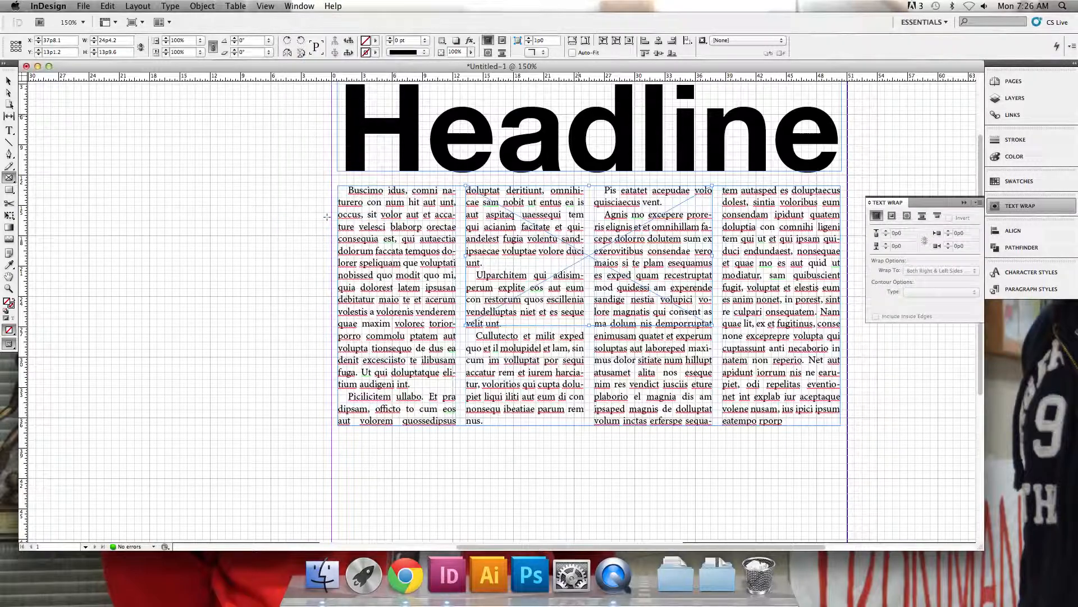
left_click(891, 215)
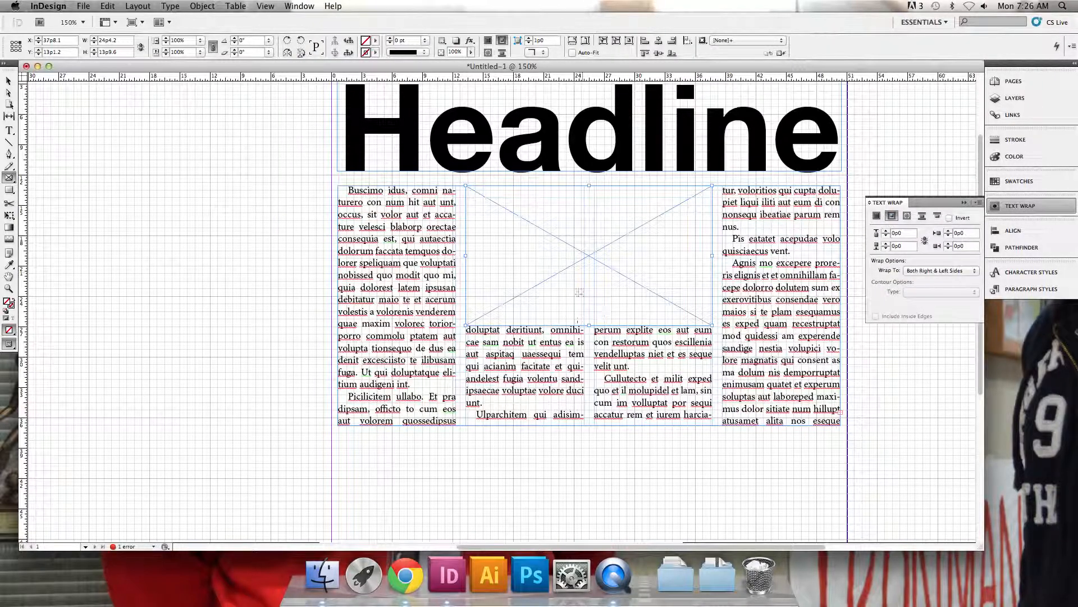
left_click(887, 244)
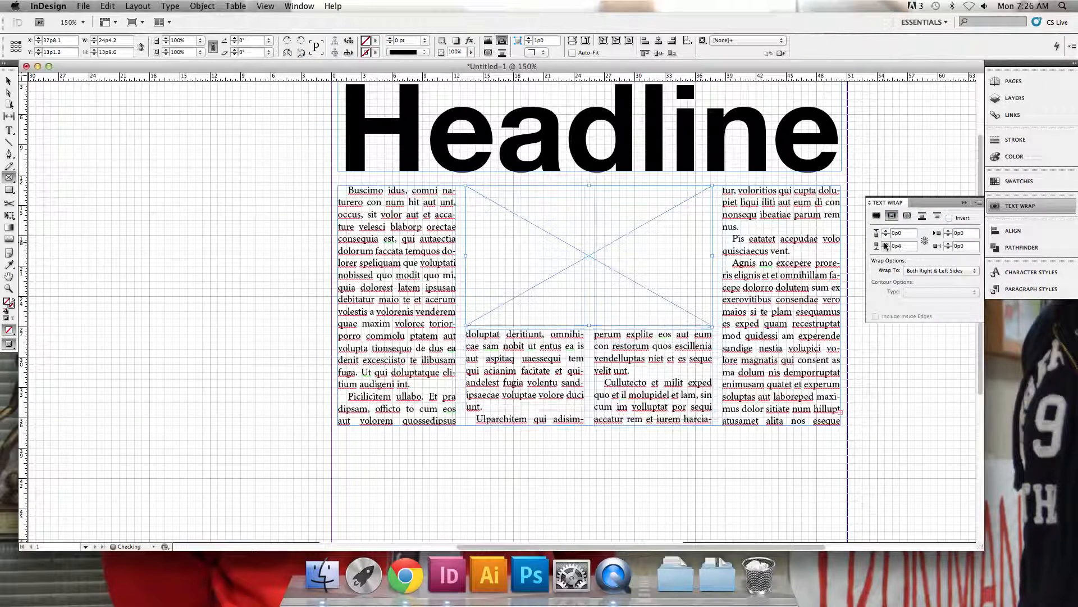
left_click(887, 245)
left_click(887, 245)
left_click(886, 246)
left_click(886, 245)
Place the image thanksgiving-dinner-class.jpg from the Desktop into the picture frame
left_click(9, 81)
left_click(319, 250)
left_click(526, 238)
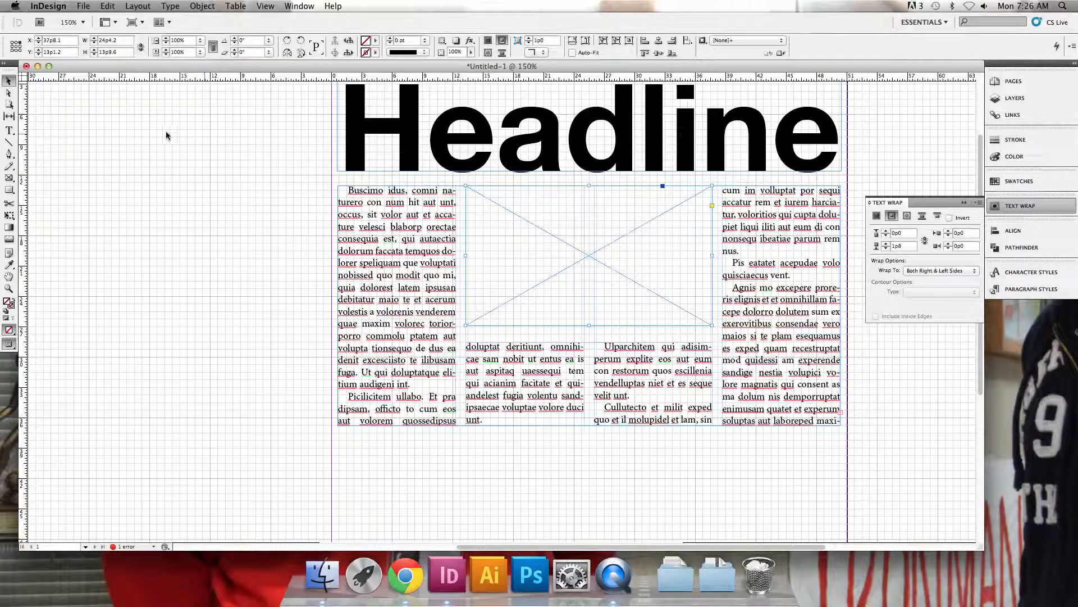
left_click(84, 7)
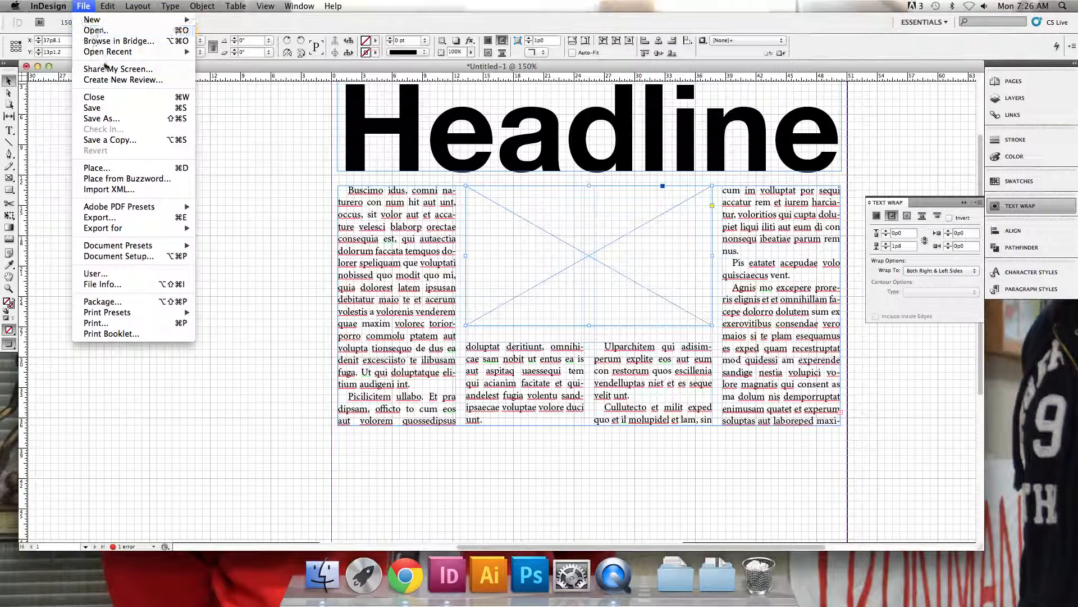
left_click(122, 168)
left_click(715, 355)
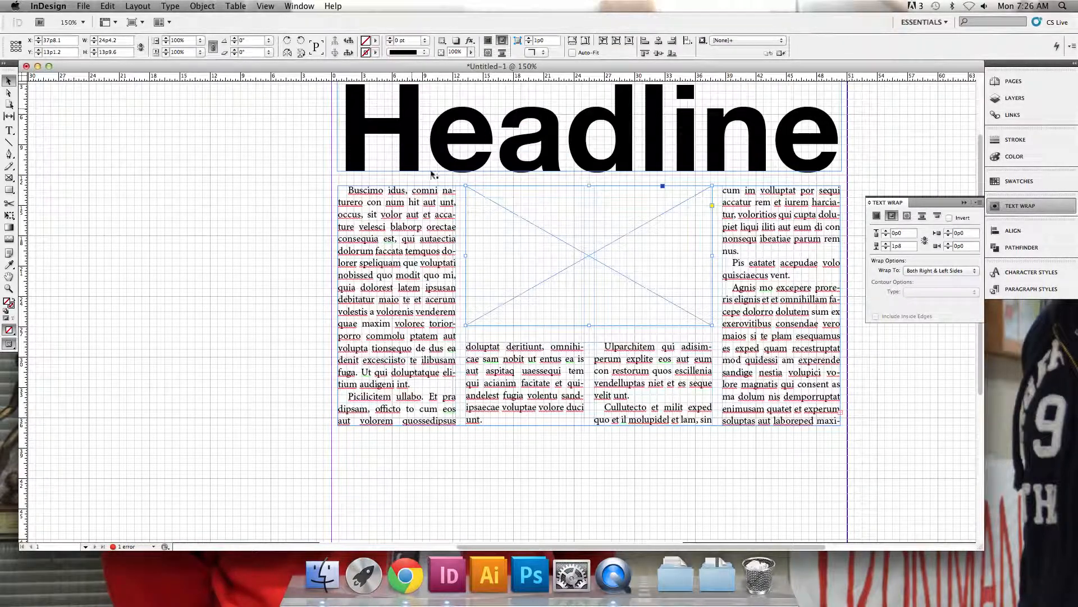
key("super+d")
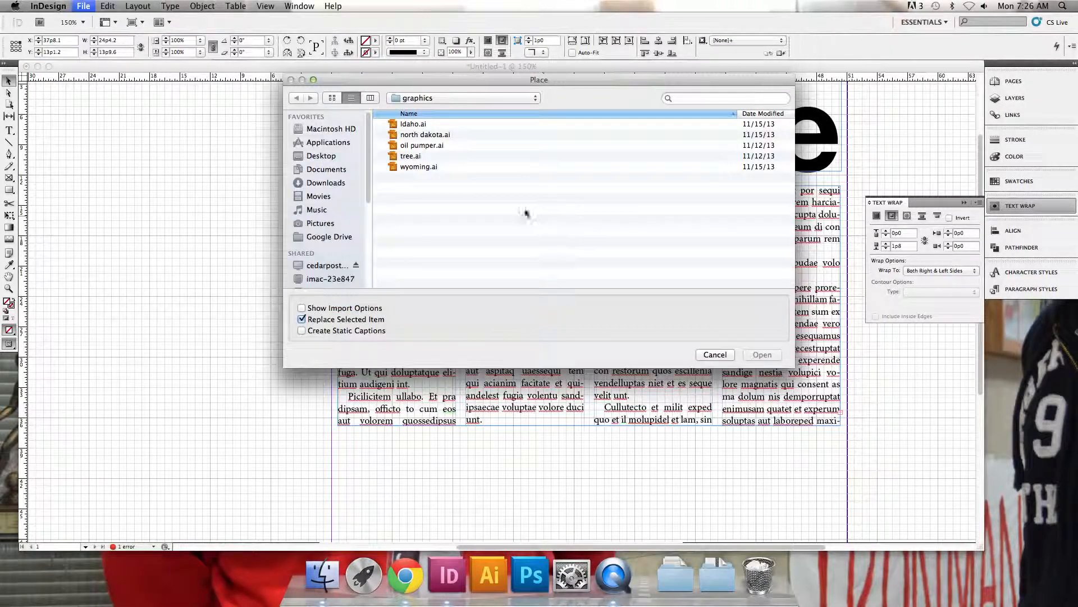
left_click(344, 157)
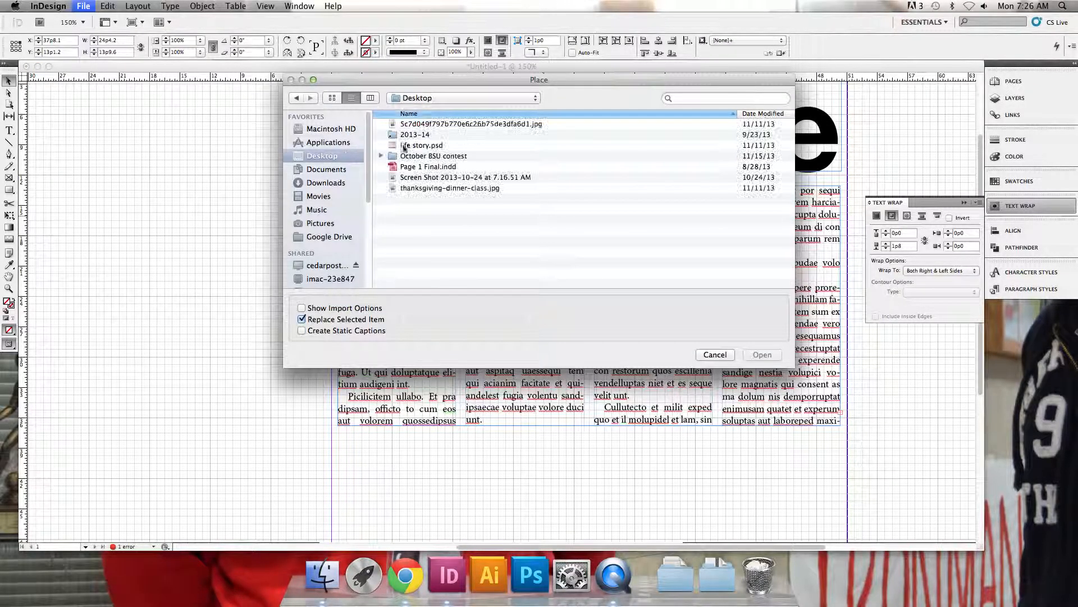
left_click(472, 189)
left_click(762, 355)
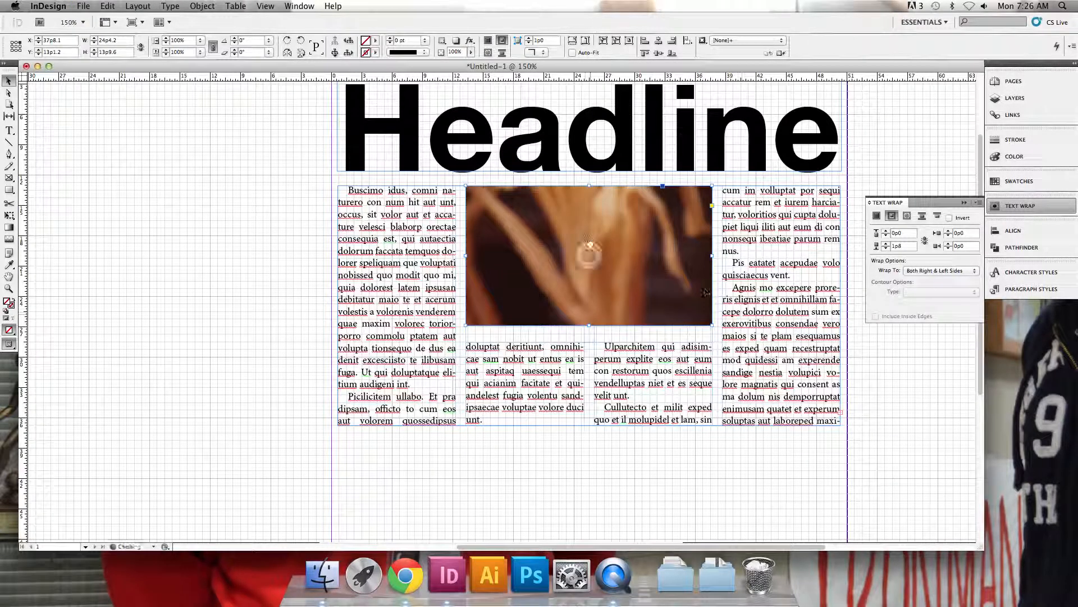
Try to resize the oversized photo by hand to fit the two-column frame, and undo the resizing
scroll(589, 247, "right", 3)
scroll(538, 205, "up", 2)
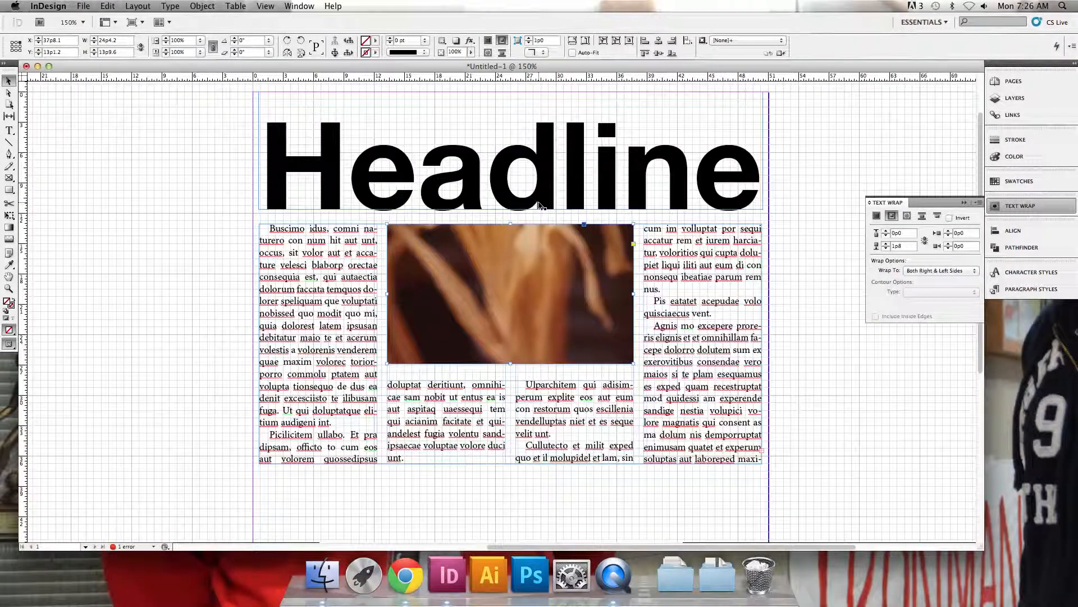
left_click(511, 292)
key("super+minus")
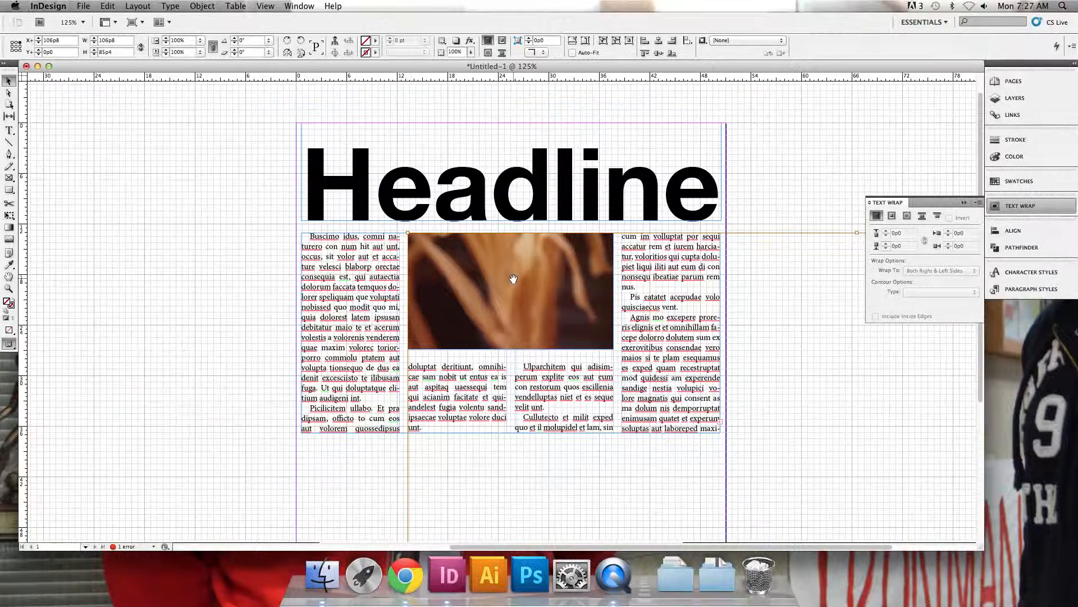
key("super+minus")
key("super+minus")
key("super+minus")
left_click_drag(904, 531, 585, 320)
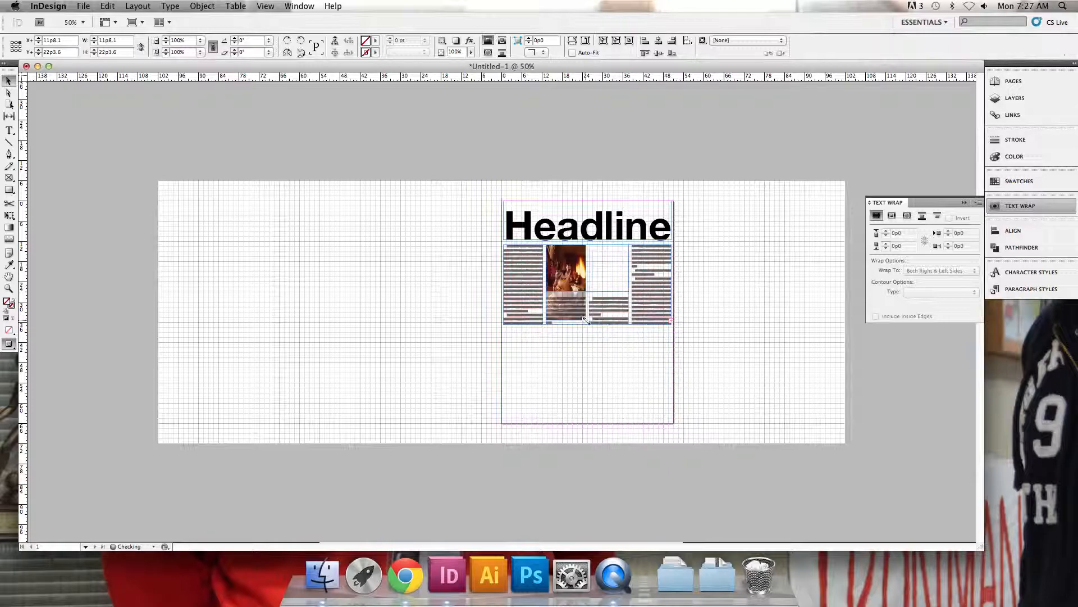
key("super+z")
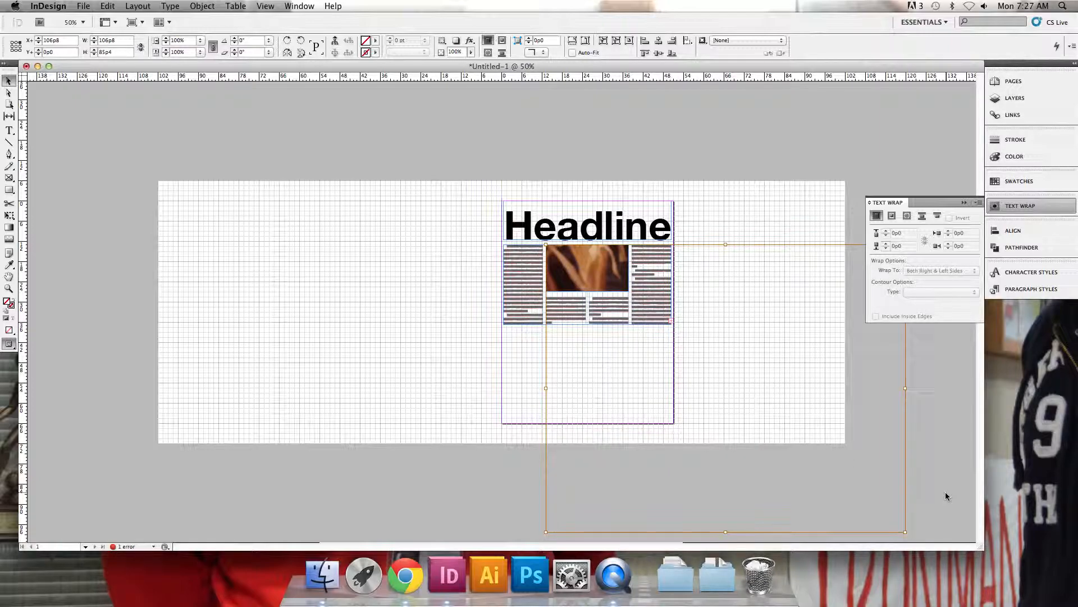
left_click_drag(906, 532, 627, 293)
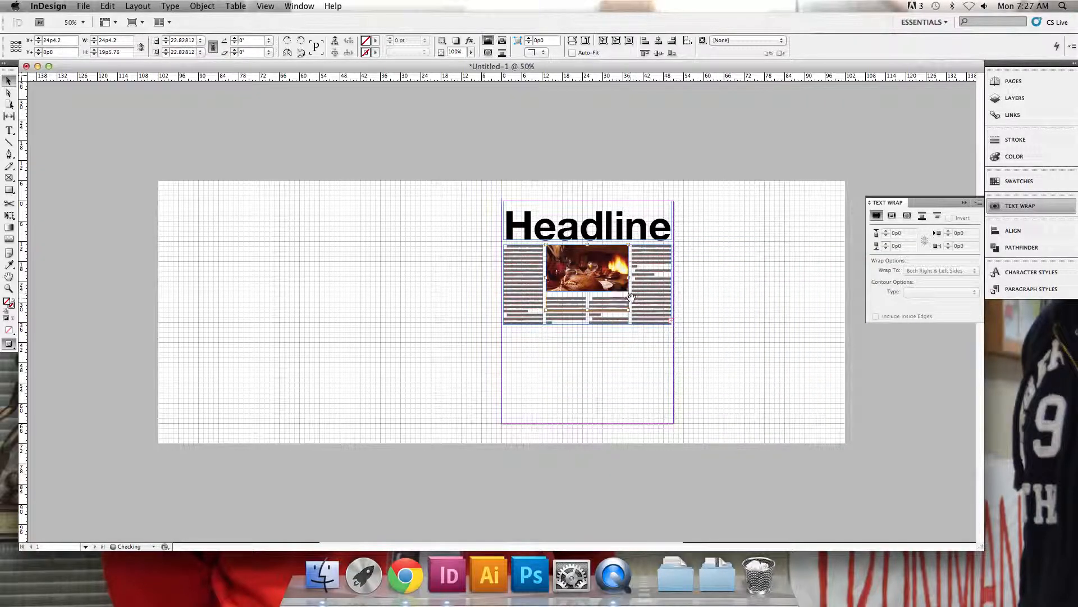
key("super+equal")
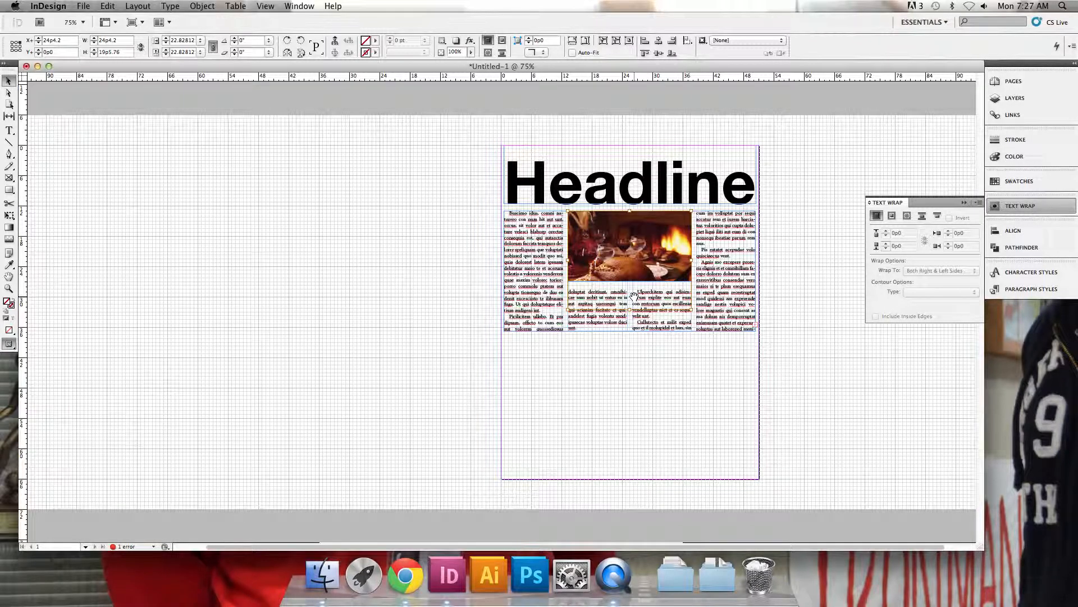
key("super+z")
Fill the picture frame proportionally with the photo, and reposition the photo inside the frame so the turkey shows
left_click(439, 200)
scroll(648, 242, "up", 2)
scroll(648, 242, "up", 1)
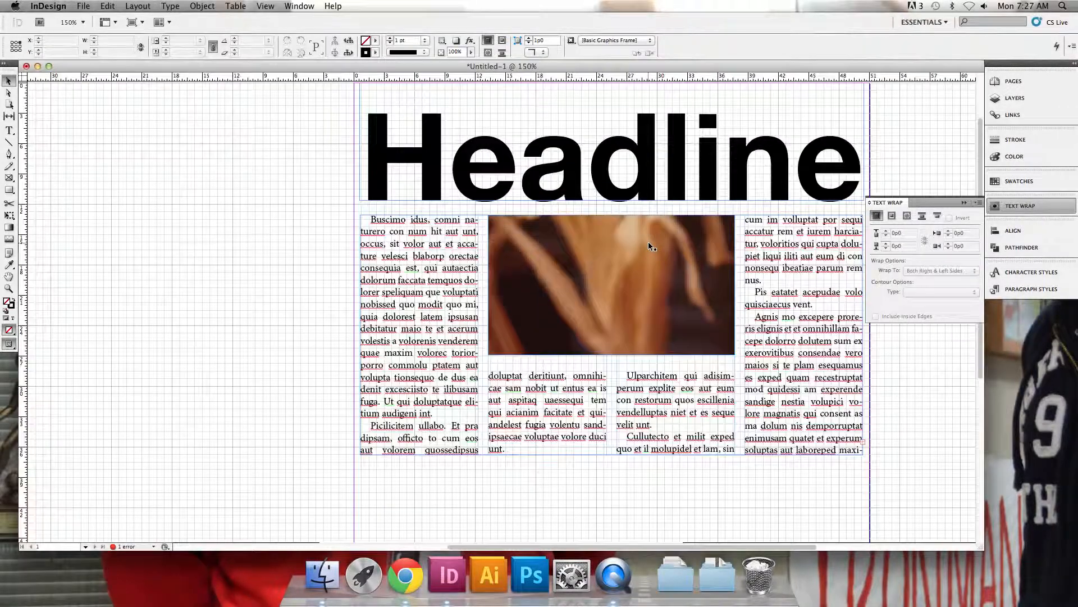
scroll(648, 242, "right", 3)
scroll(639, 248, "right", 3)
left_click(637, 248)
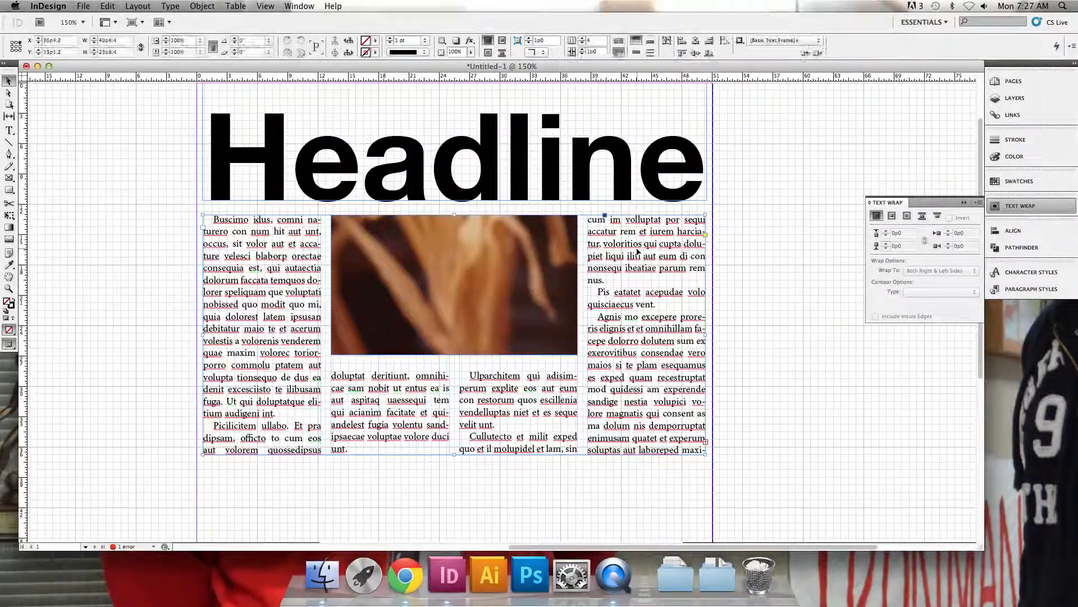
left_click(473, 232)
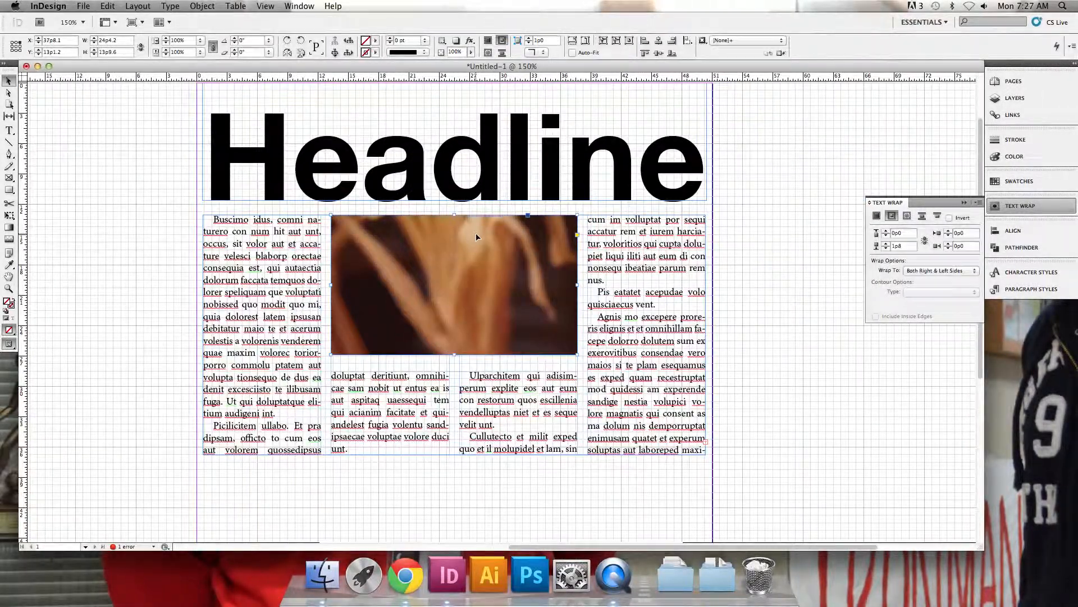
left_click(571, 41)
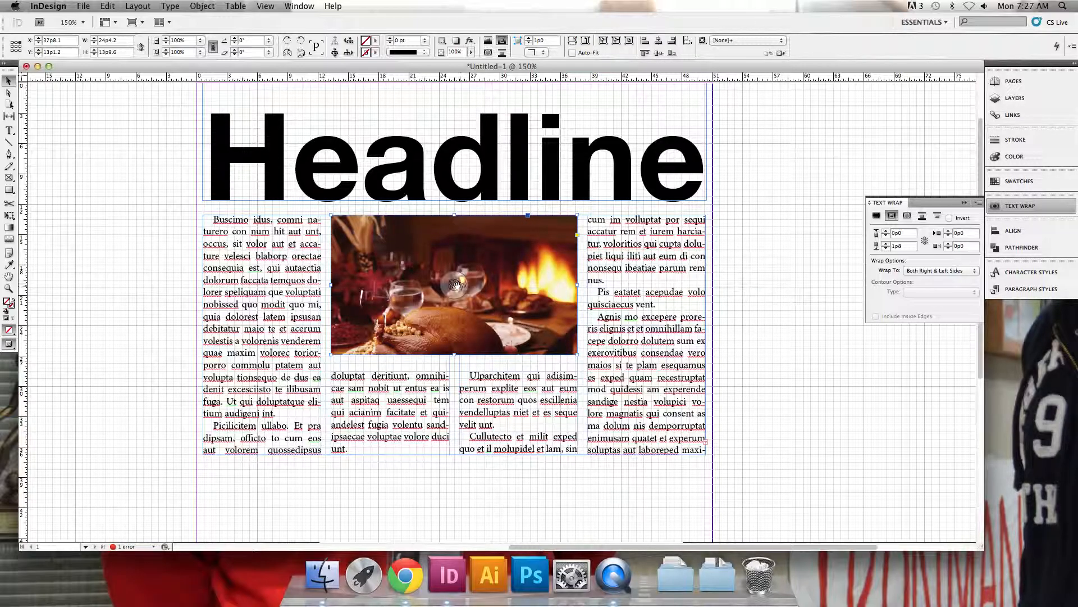
left_click_drag(455, 284, 493, 252)
left_click(737, 161)
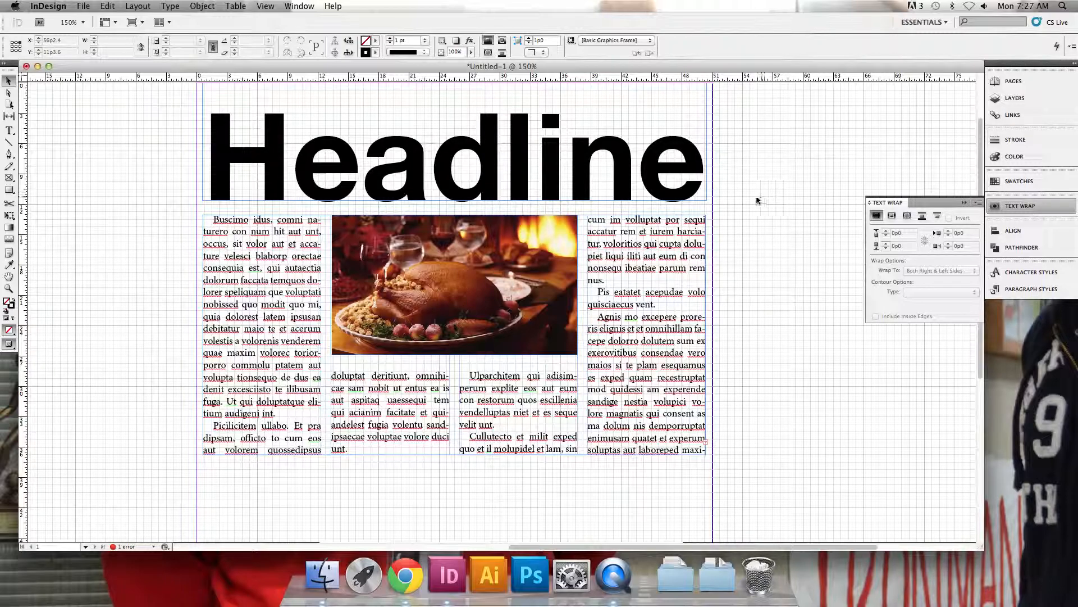
Draw a two-column-wide text frame below the body text and enter the caption "Turky turkey its great oh my"
left_click(7, 131)
scroll(146, 274, "down", 5)
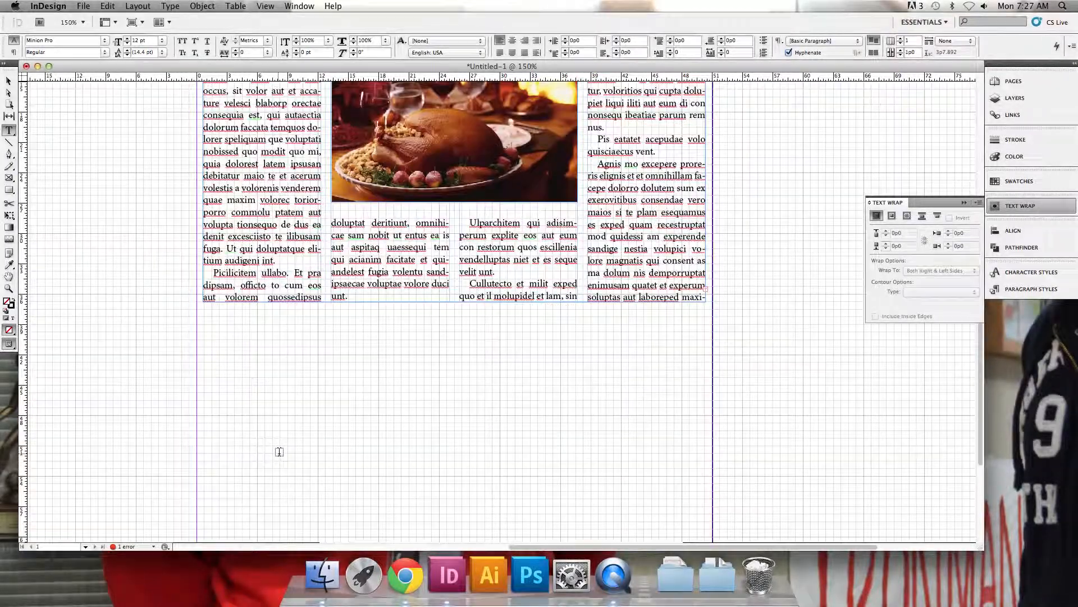
left_click_drag(334, 330, 574, 387)
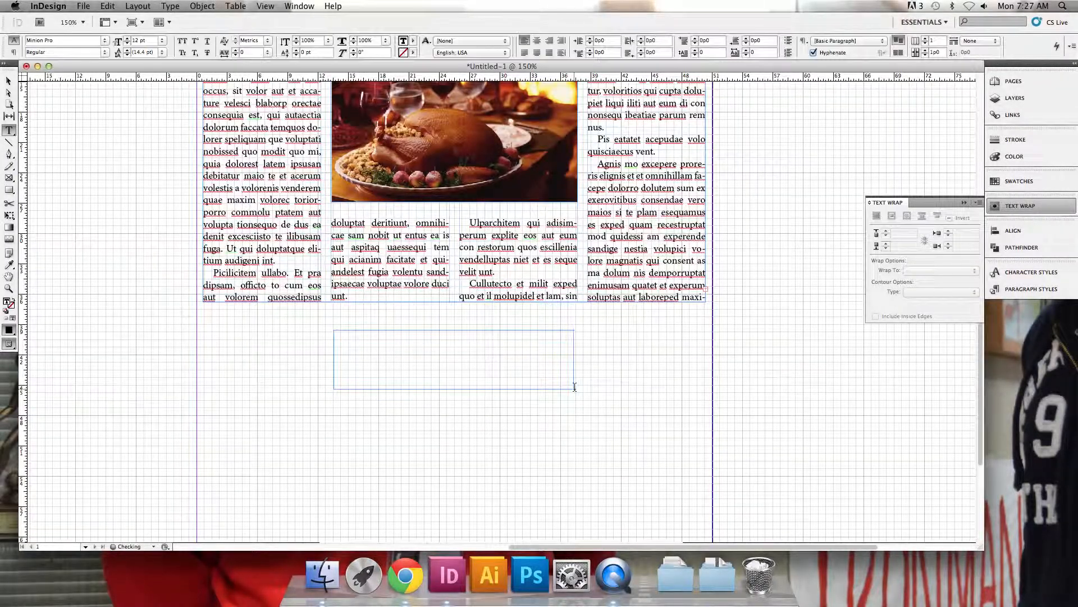
type("Thrkceyt")
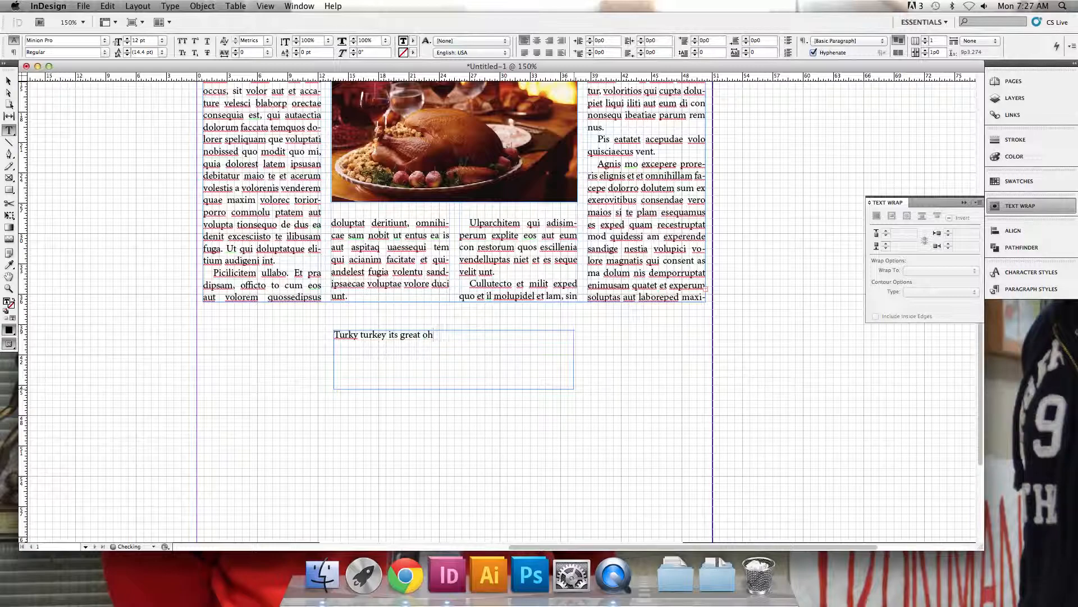
Change the font of the whole caption to Helvetica Neue
key("super+a")
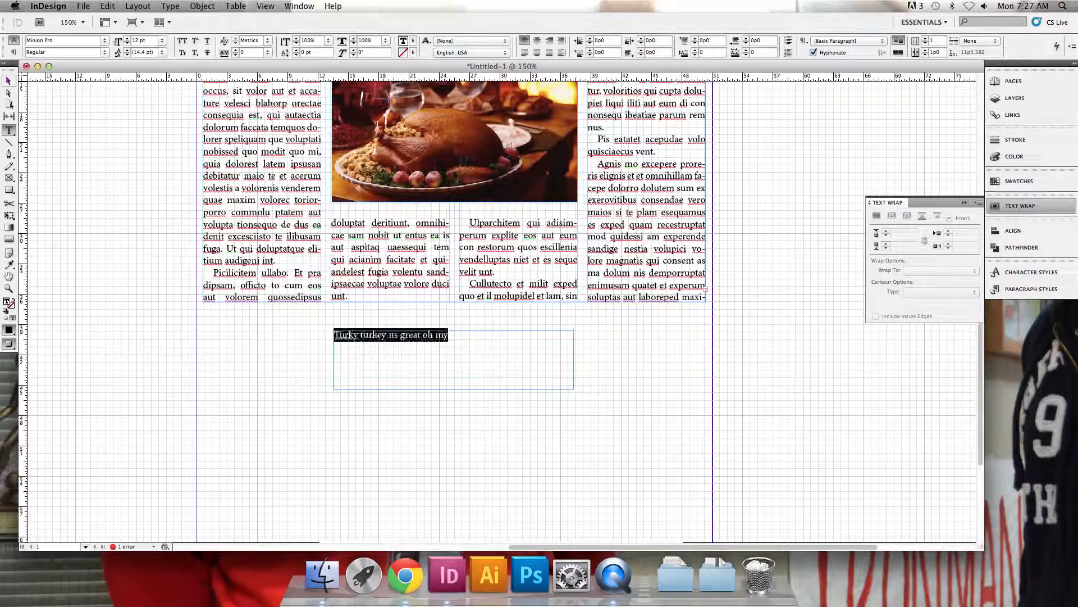
key("super+6")
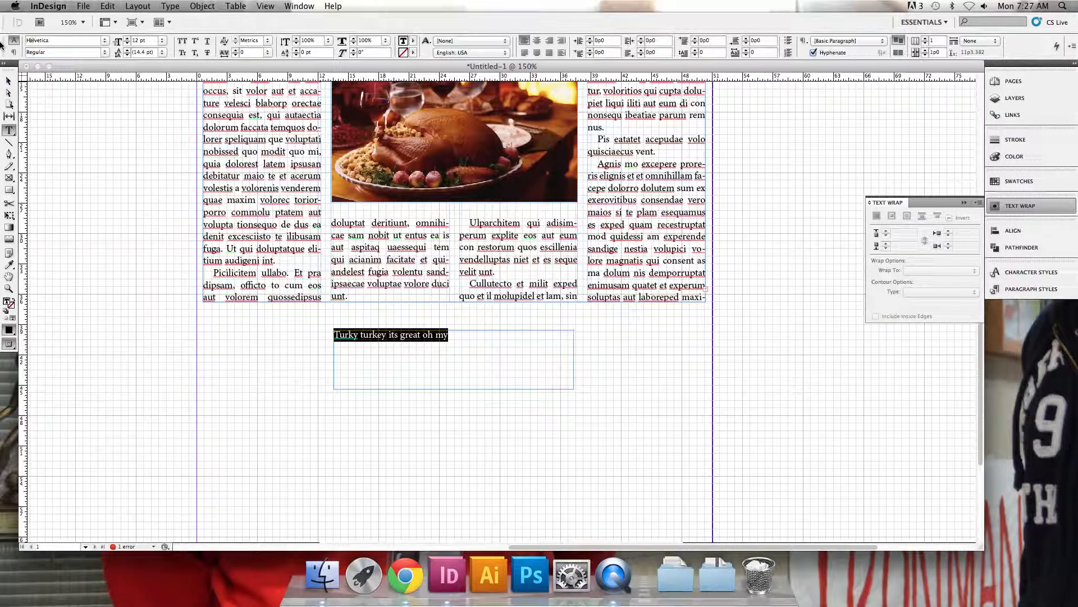
key("Return")
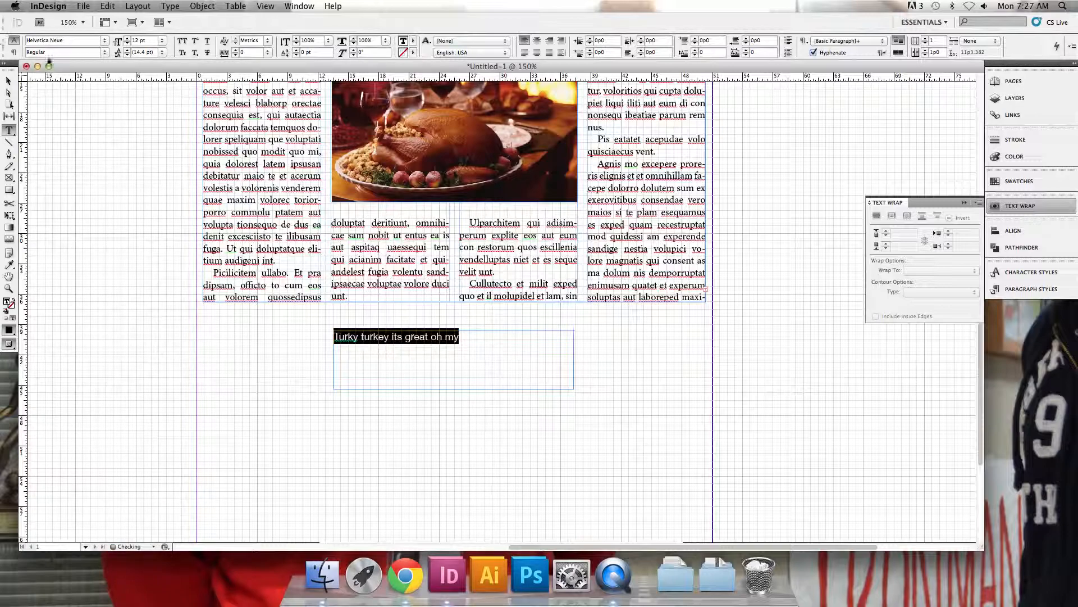
Reduce the caption frame's height and move it directly beneath the turkey photo
left_click(8, 80)
left_click_drag(574, 389, 575, 359)
left_click_drag(504, 359, 499, 229)
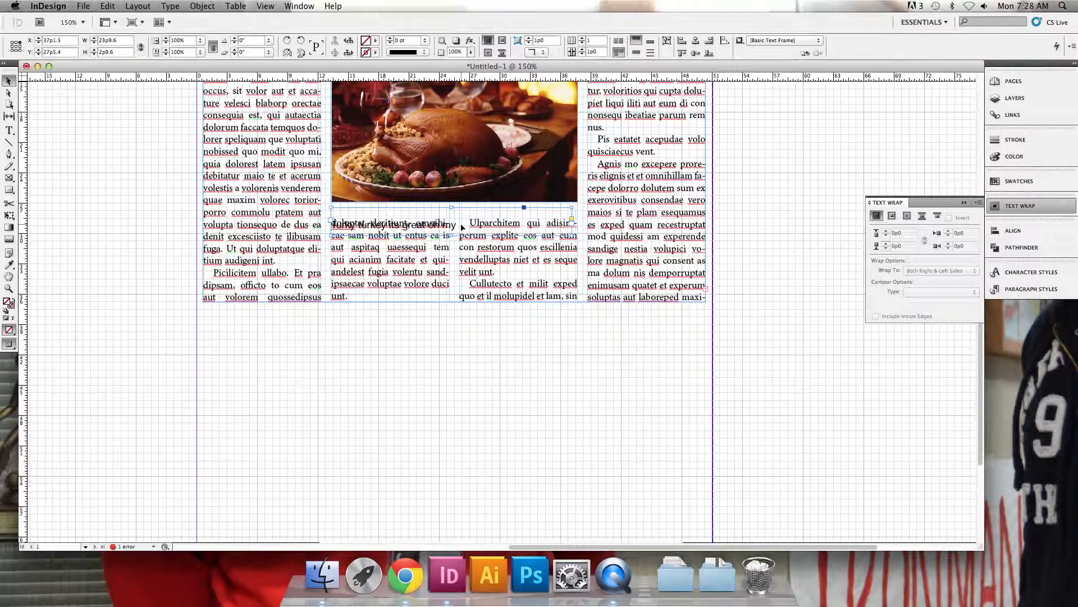
Make the caption frame ignore text wrap and move it up against the bottom edge of the turkey photo
key("super+b")
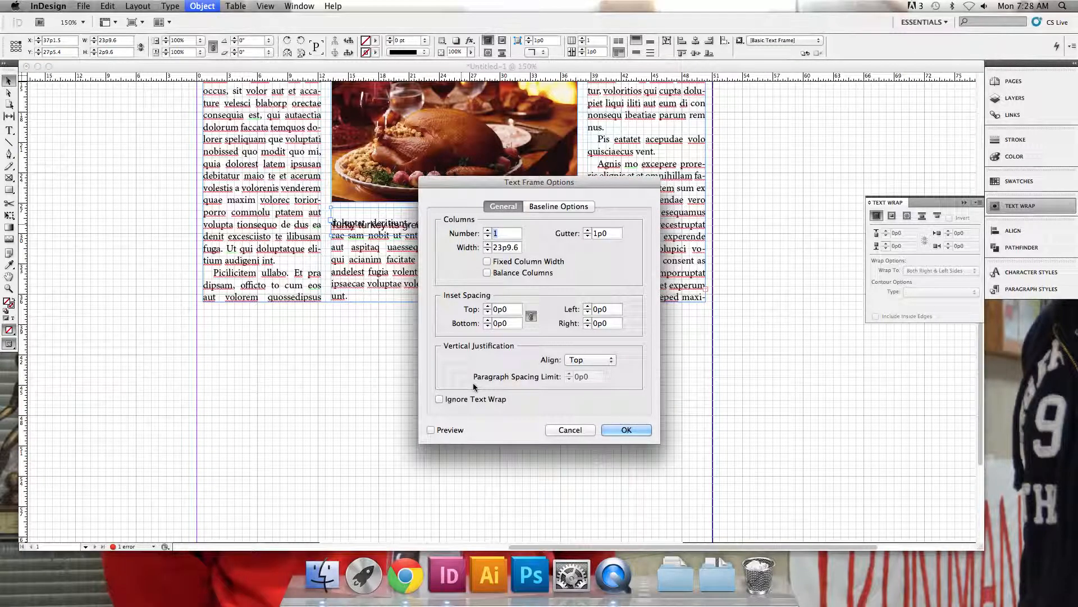
left_click(471, 400)
left_click(622, 429)
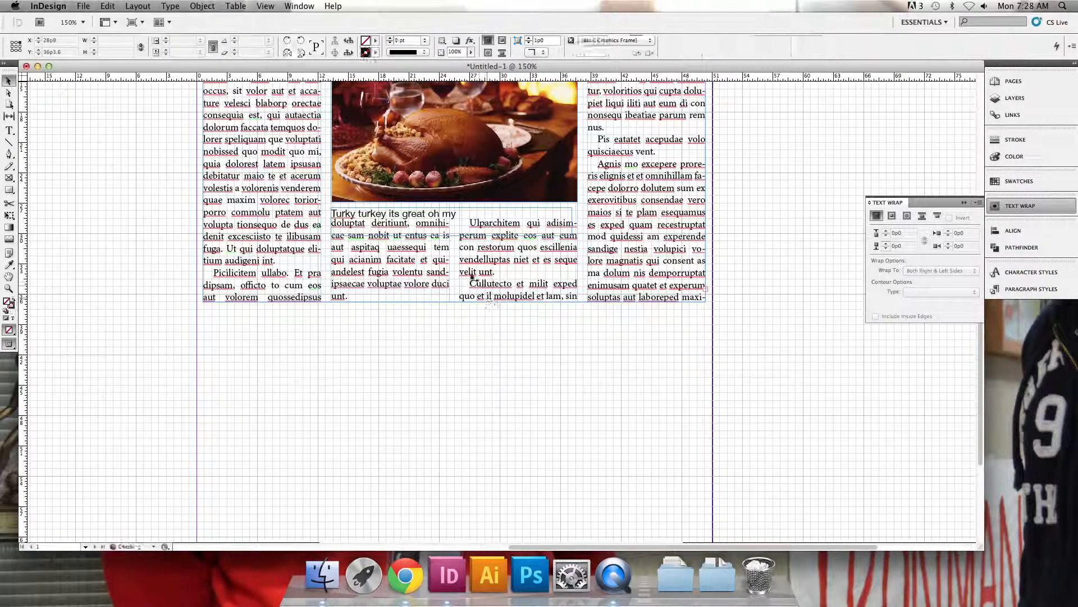
left_click_drag(444, 214, 444, 208)
Fit the caption frame to its text
scroll(484, 309, "up", 5)
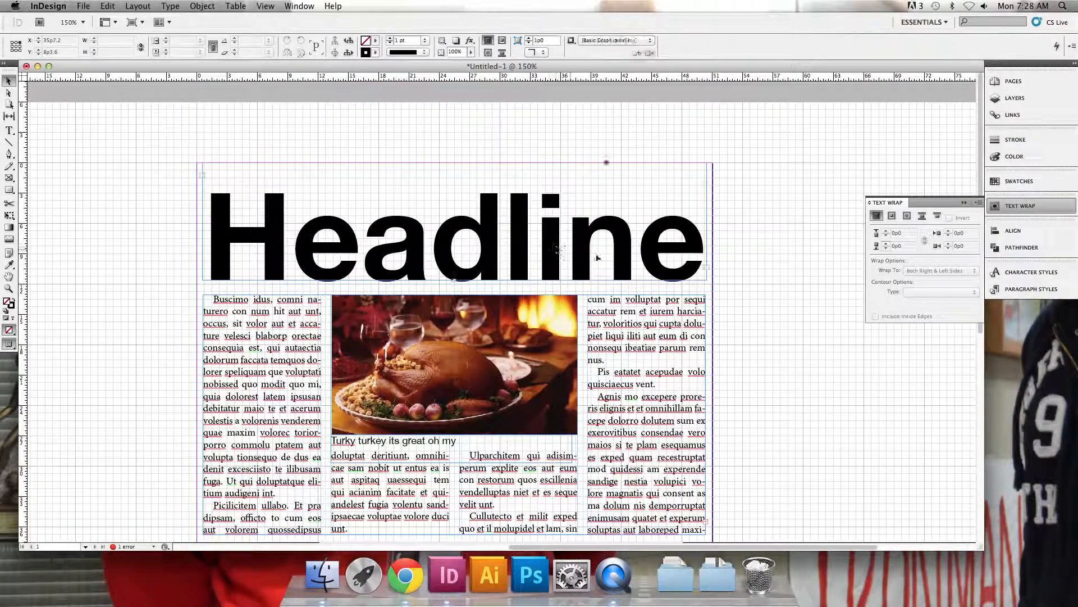
scroll(599, 258, "down", 2)
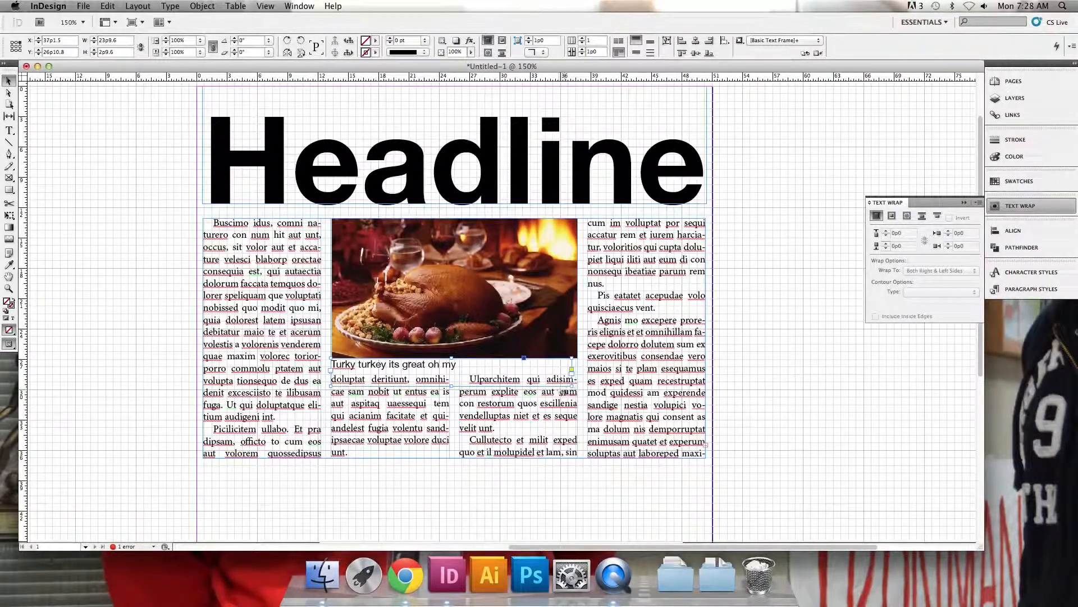
double_click(573, 385)
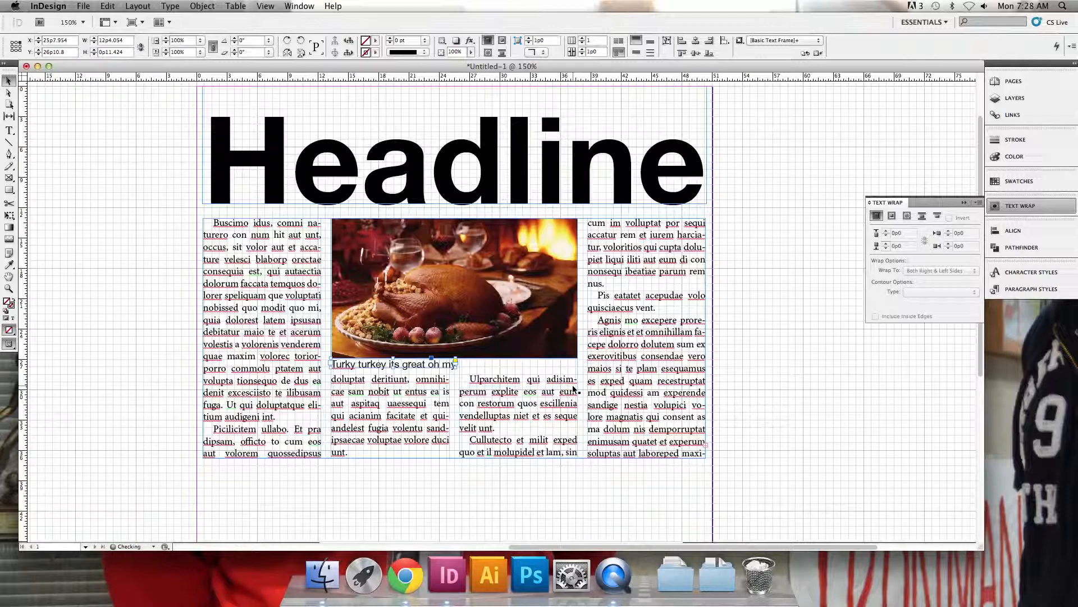
Start a spelling check of the whole document and end it without changing any word
left_click(486, 471)
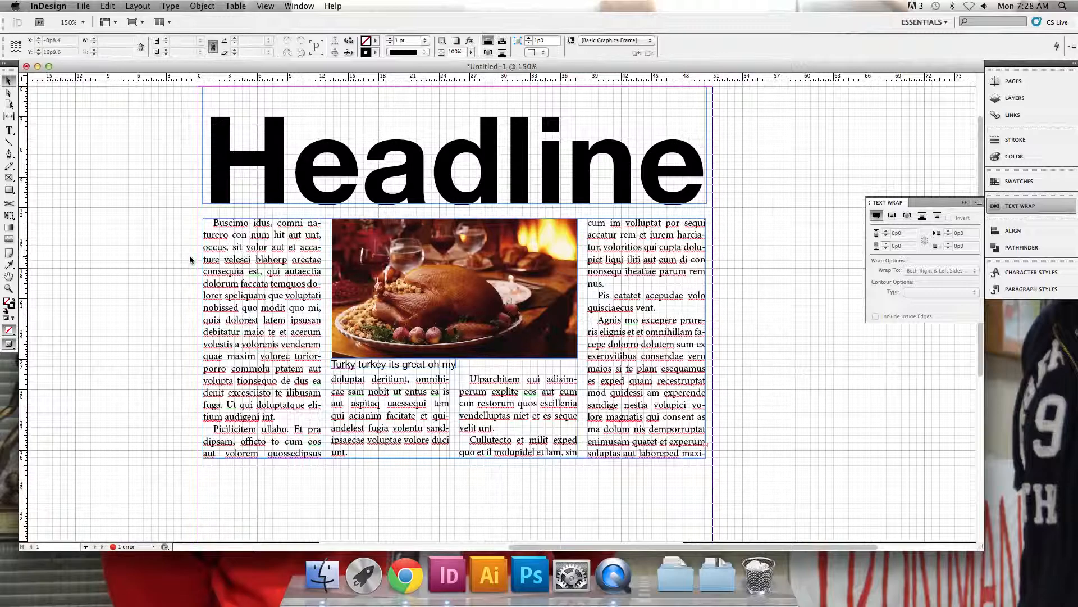
key("super+i")
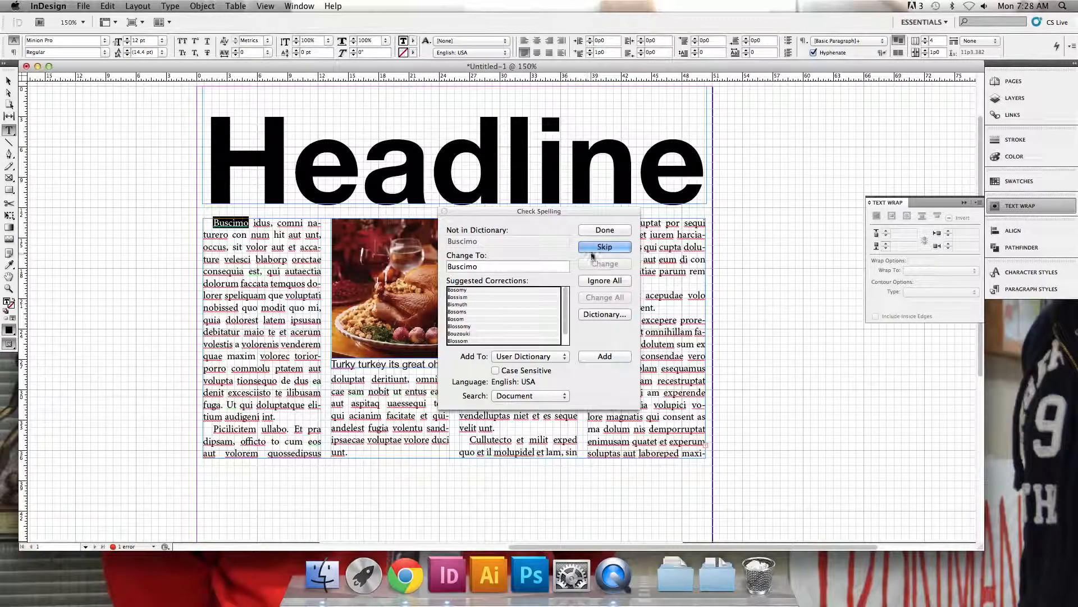
left_click(444, 212)
Draw a text frame below the body text and enter "Sandpoint" and "So if you have some text like this that you want to spell chek" on separate lines
scroll(264, 337, "down", 8)
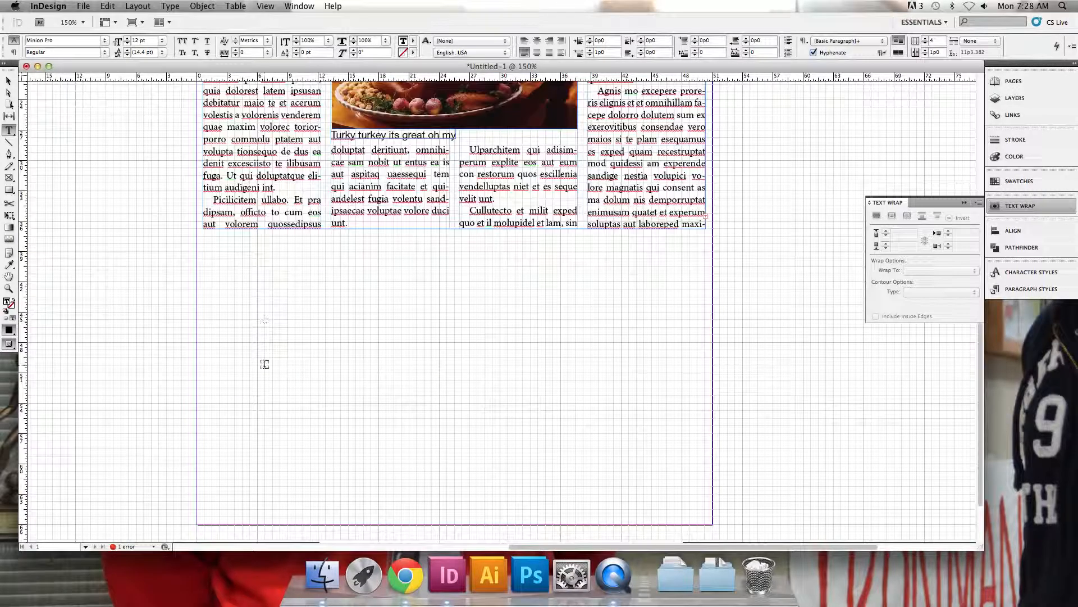
scroll(127, 241, "down", 3)
left_click_drag(261, 226, 555, 474)
type("Sandpoint")
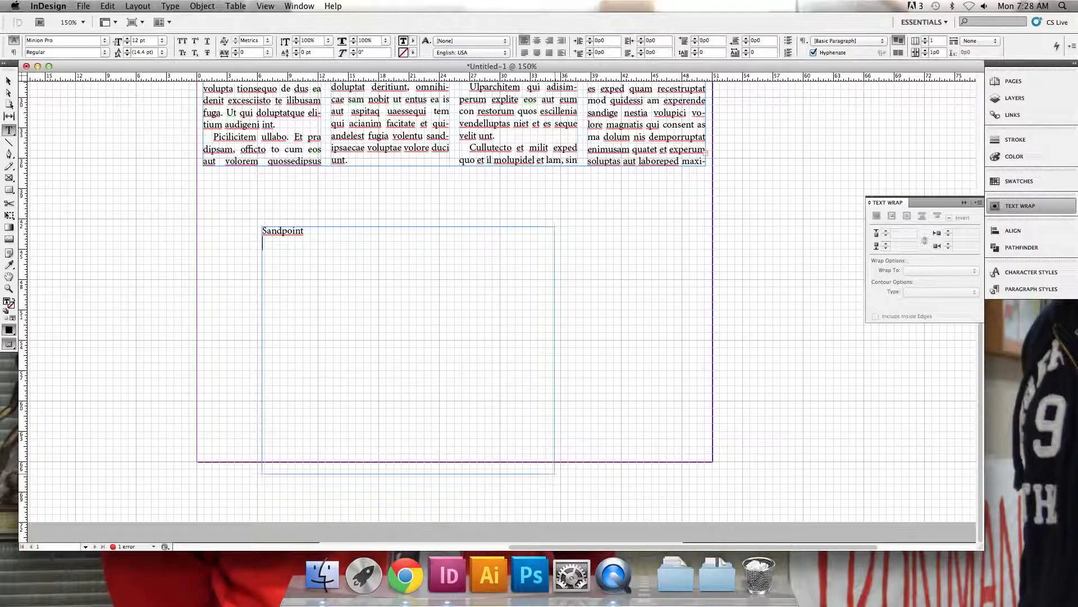
key("Return")
type("So if you have some text like this that you want to spell chek")
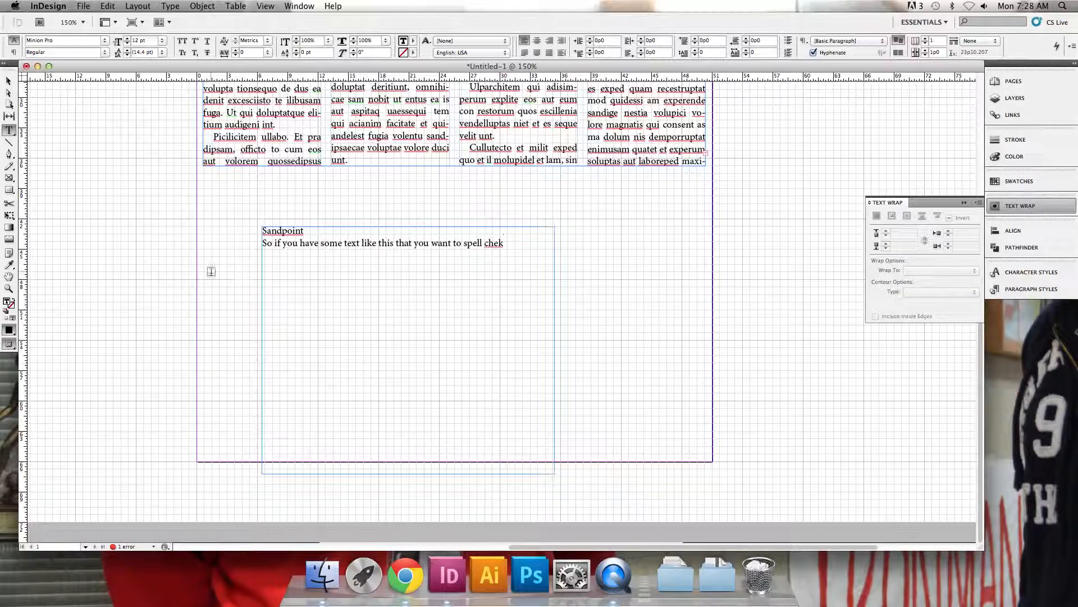
Turn off dynamic spelling in the Spelling preferences
key("Escape")
left_click(48, 6)
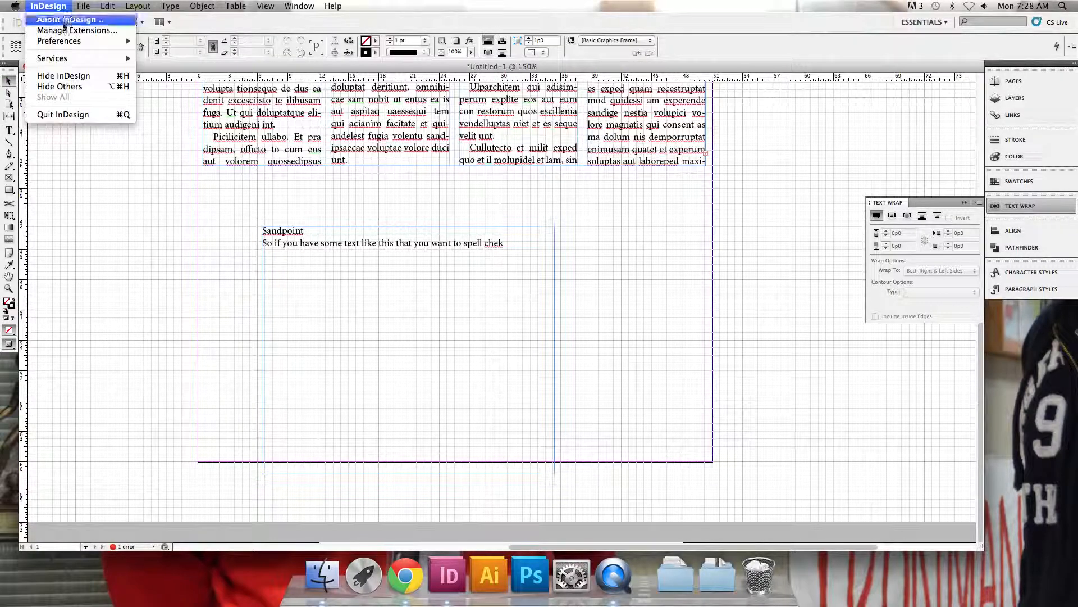
mouse_move(67, 44)
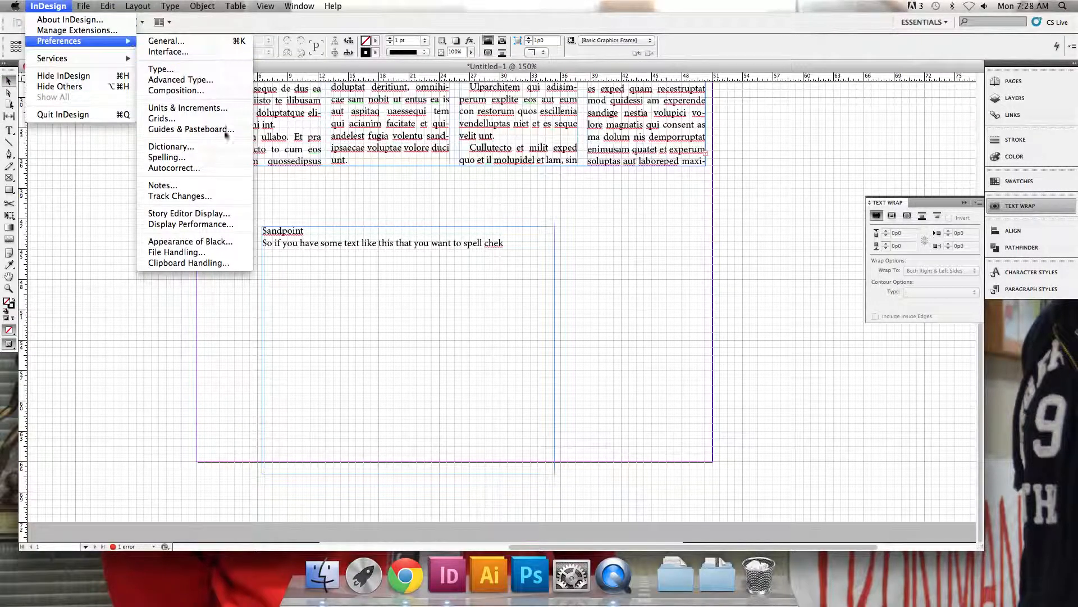
left_click(223, 160)
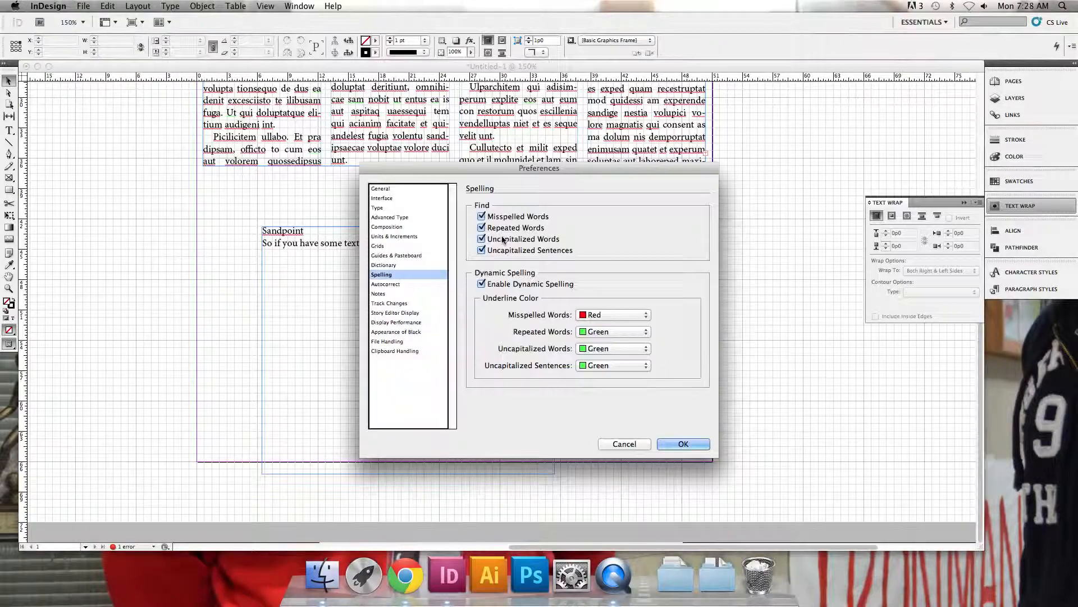
left_click(688, 445)
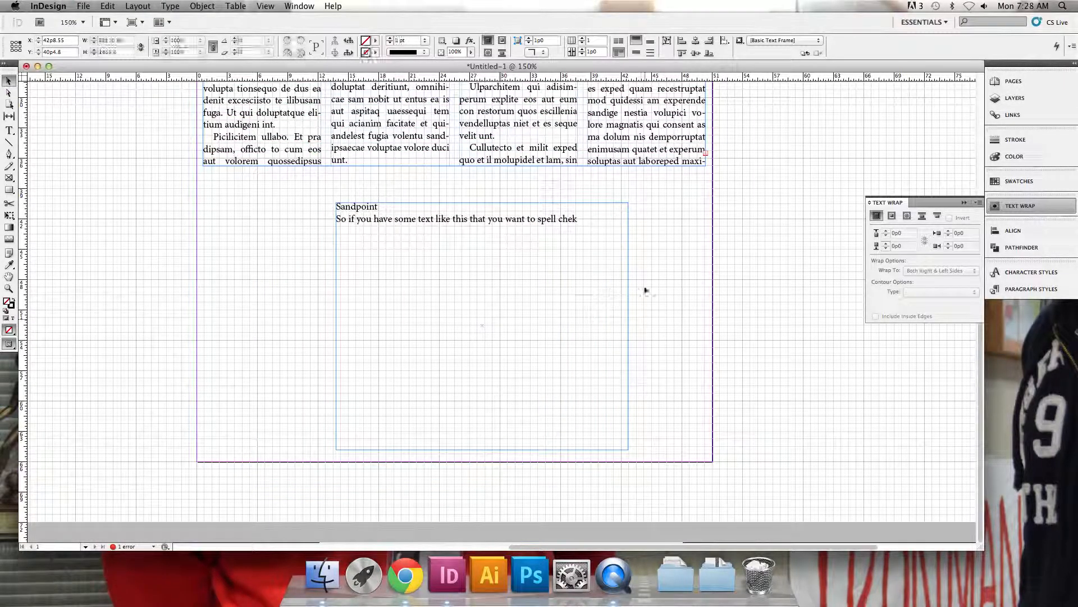
Run a spelling check on the text of the Sandpoint sample frame and close it without making corrections
key("super+equal")
double_click(567, 218)
double_click(567, 215)
double_click(282, 200)
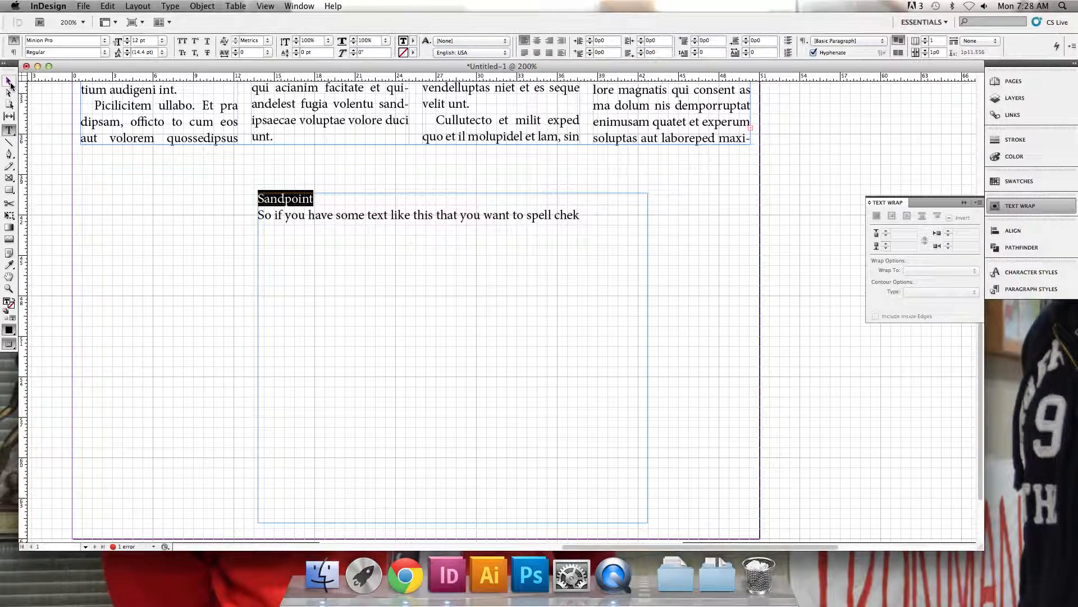
key("super+a")
key("super+i")
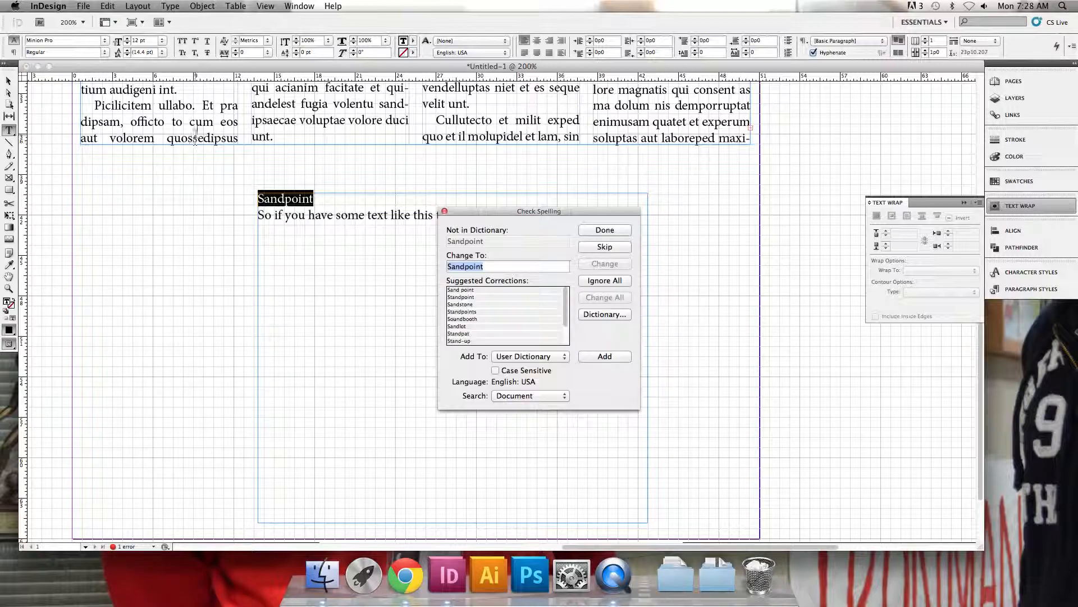
left_click_drag(471, 218, 572, 215)
left_click(676, 233)
left_click(462, 208)
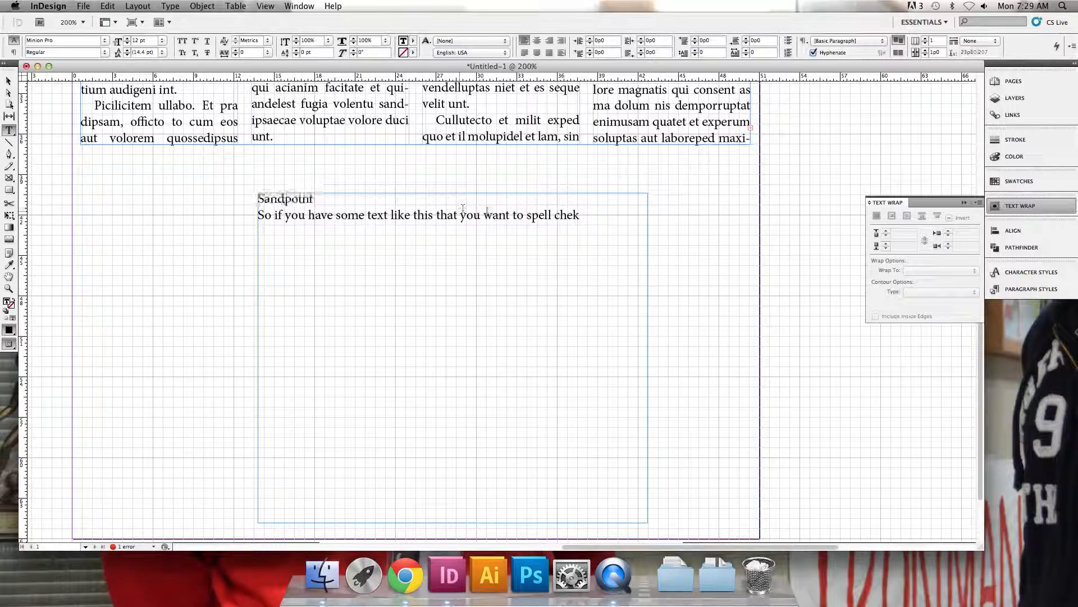
Enable dynamic spelling in the Spelling preferences
left_click(9, 81)
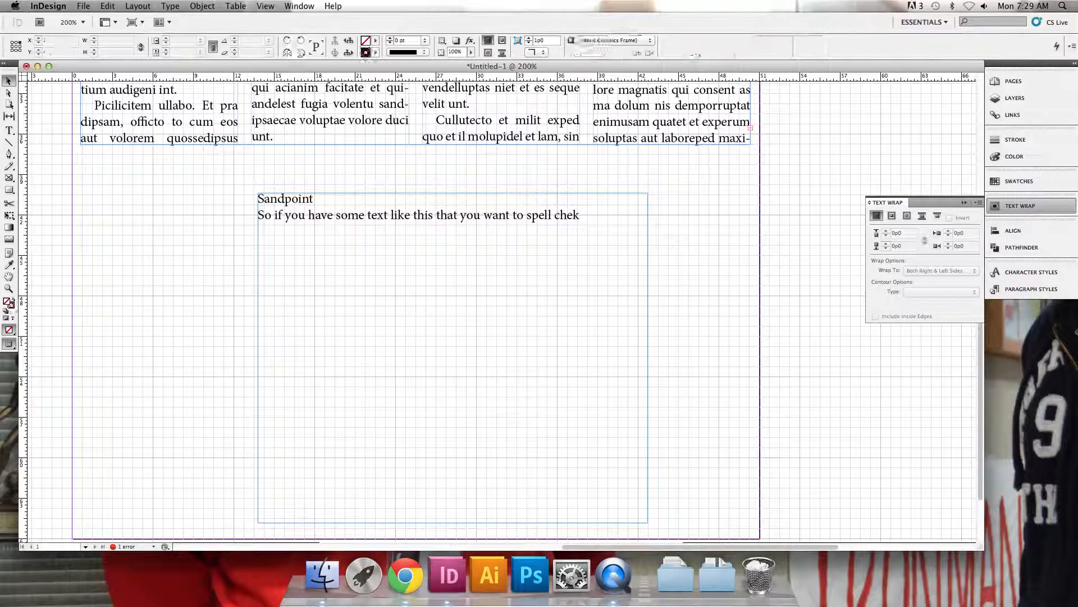
left_click(49, 5)
mouse_move(59, 41)
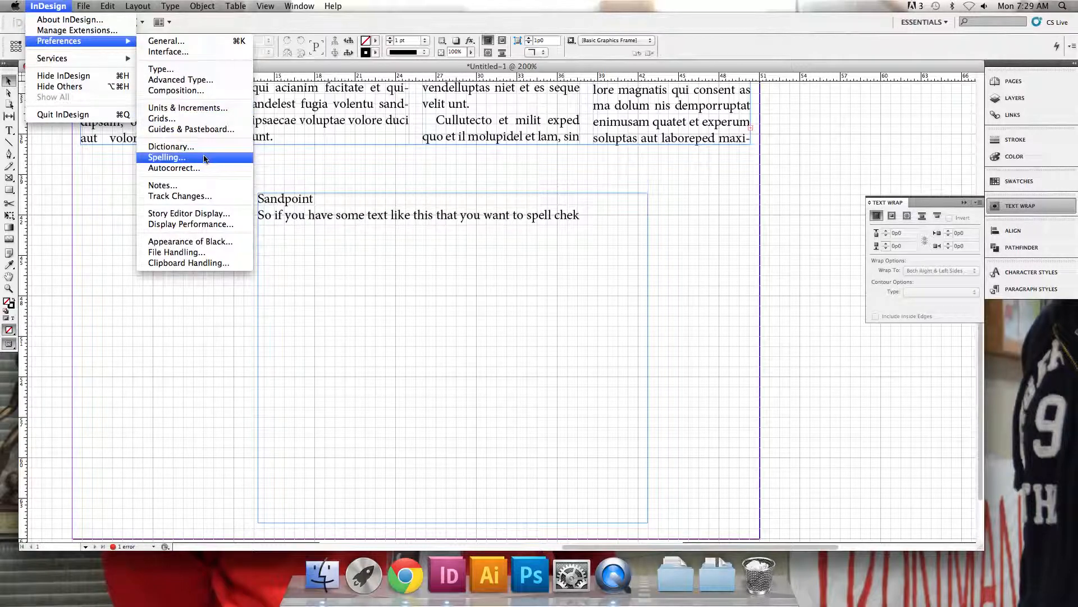
left_click(168, 157)
left_click(544, 286)
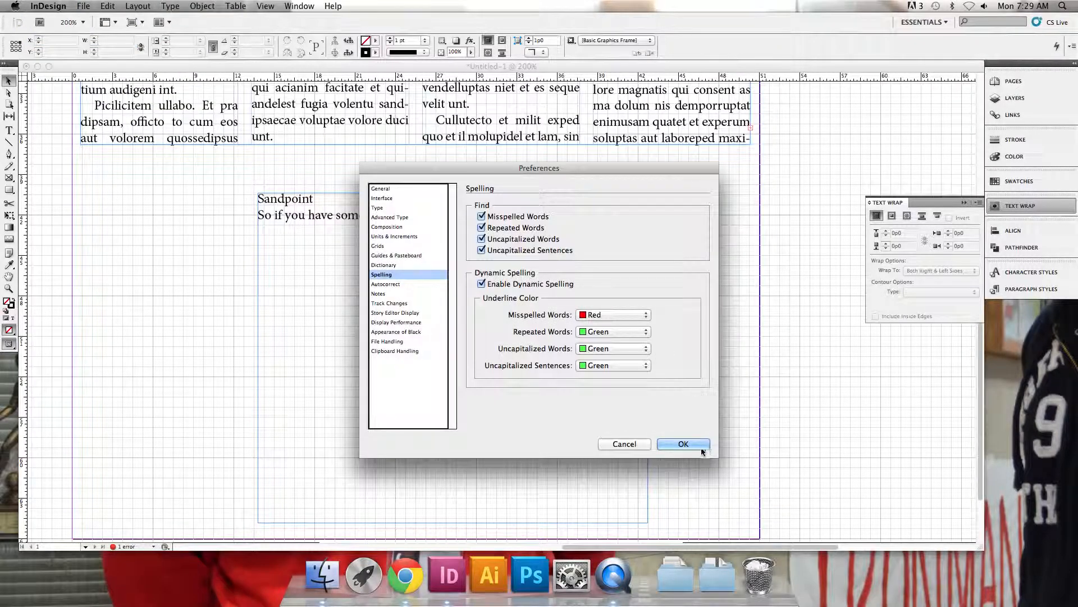
left_click(683, 444)
Edit the misspelled word "chek" in the sample text, and delete the whole sample text frame
key("super+equal")
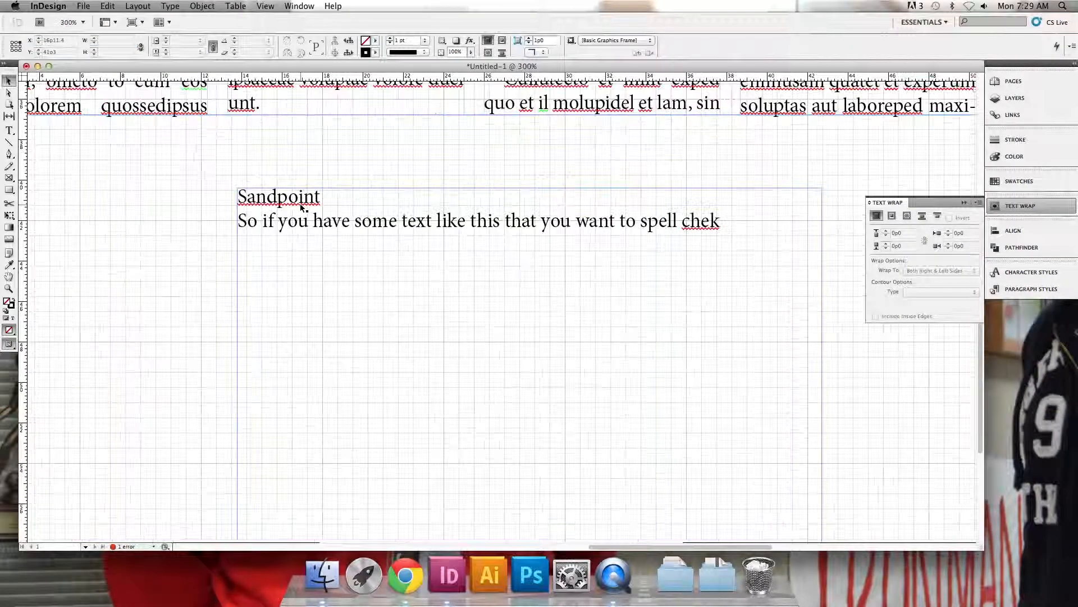
double_click(298, 198)
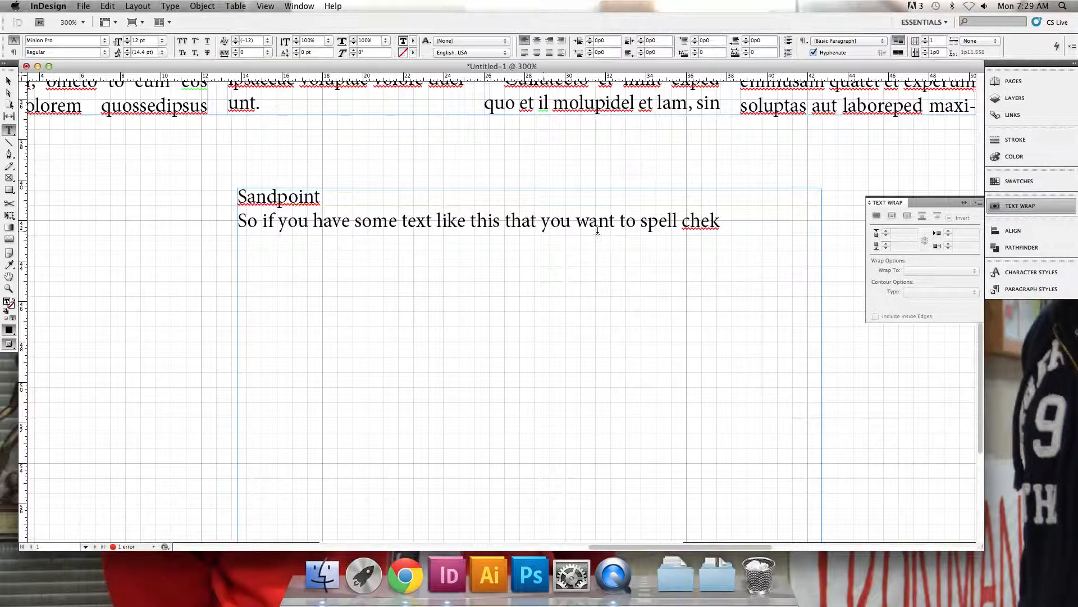
left_click(706, 221)
type("c")
key("Escape")
key("Delete")
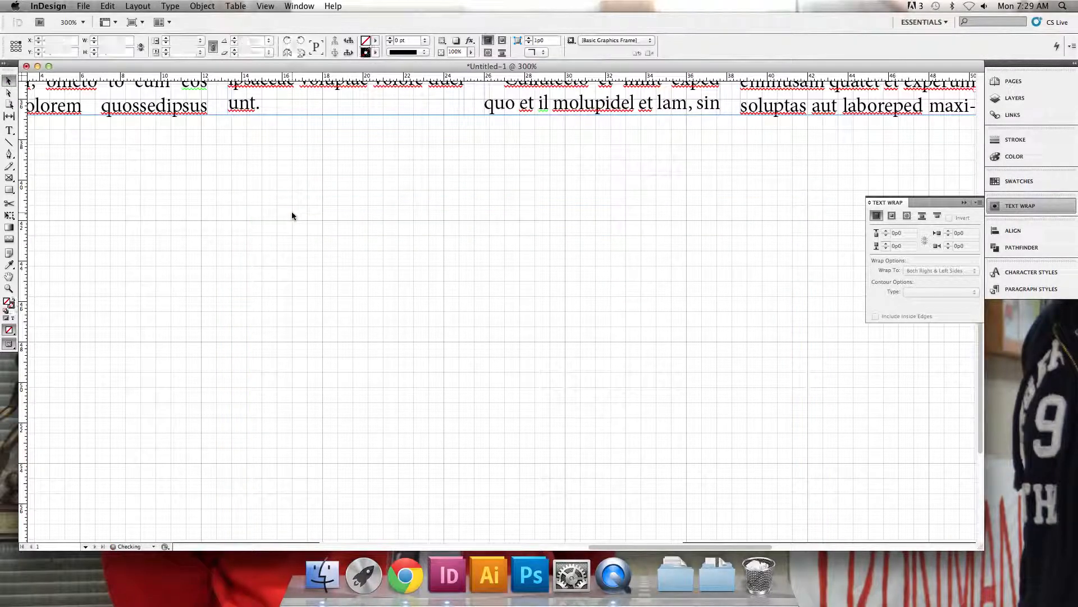
Select all the four-column body text and create a new paragraph style from its formatting
key("super+minus")
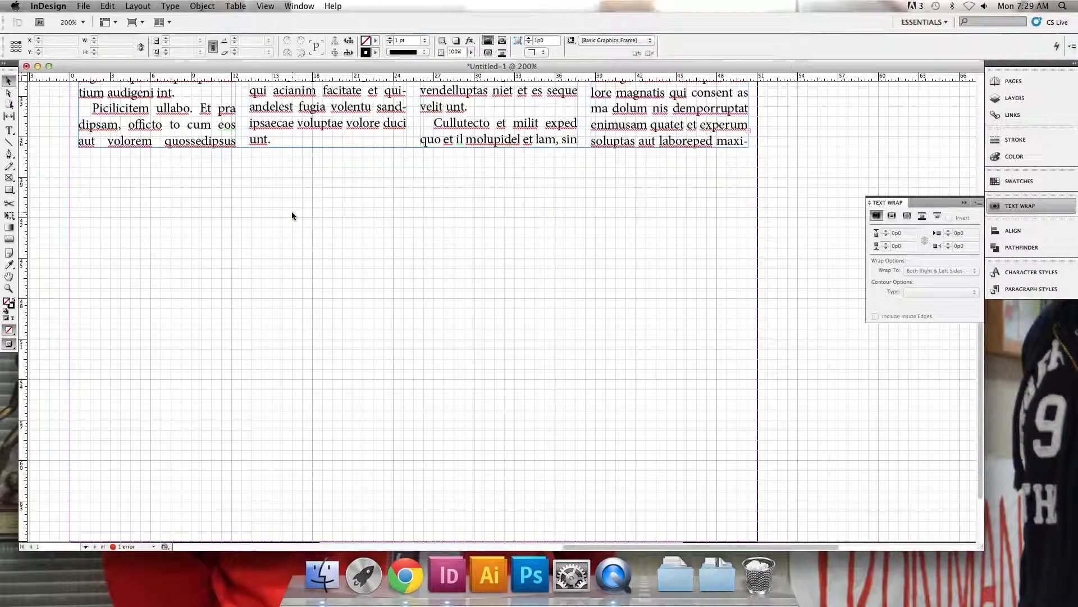
key("super+minus")
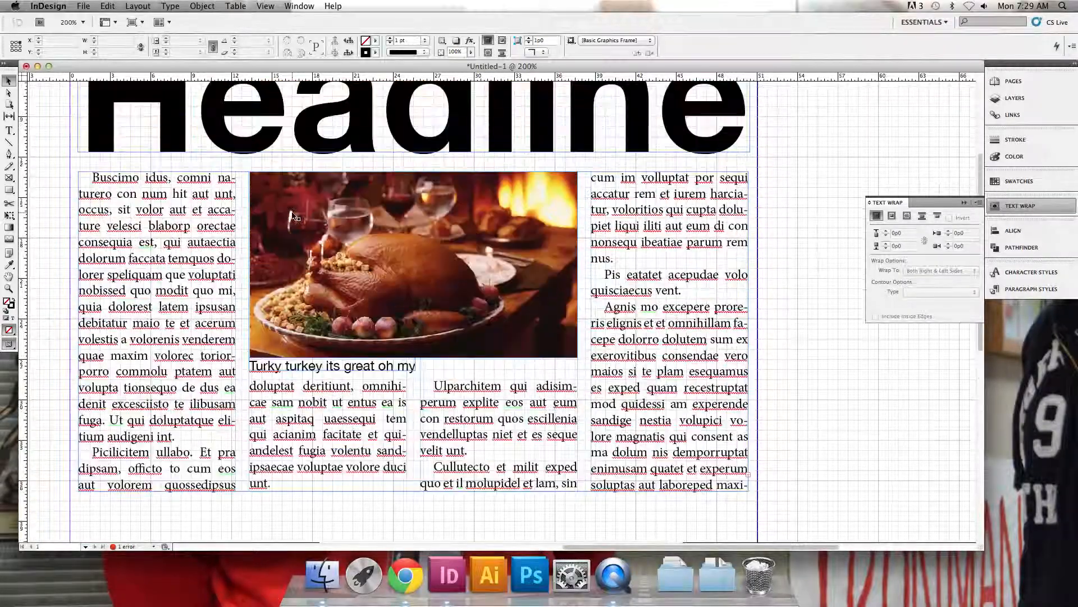
scroll(293, 215, "left", 5)
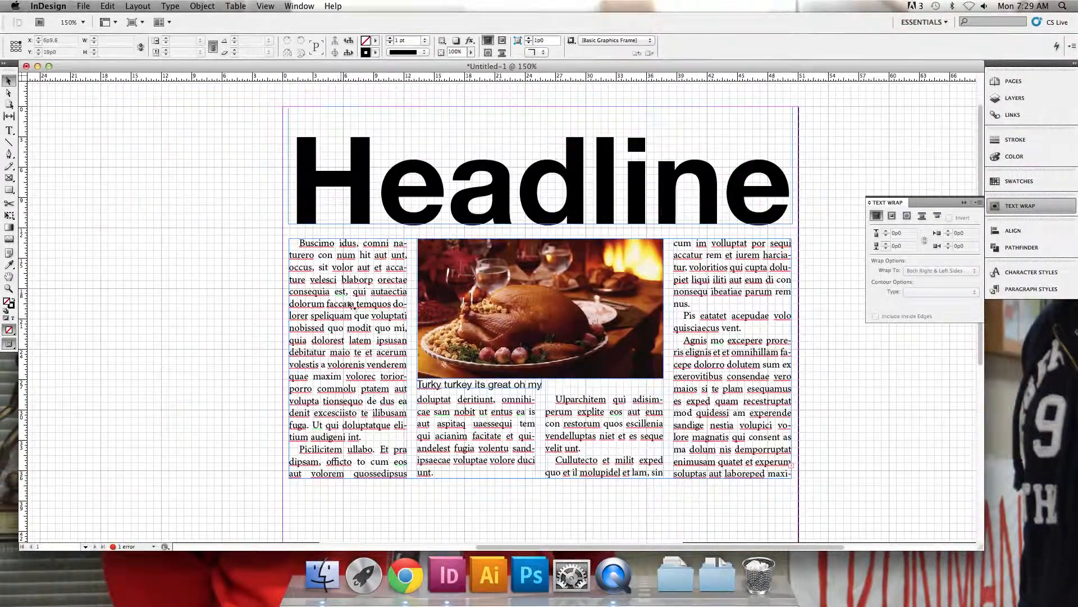
double_click(344, 288)
left_click_drag(301, 255, 416, 356)
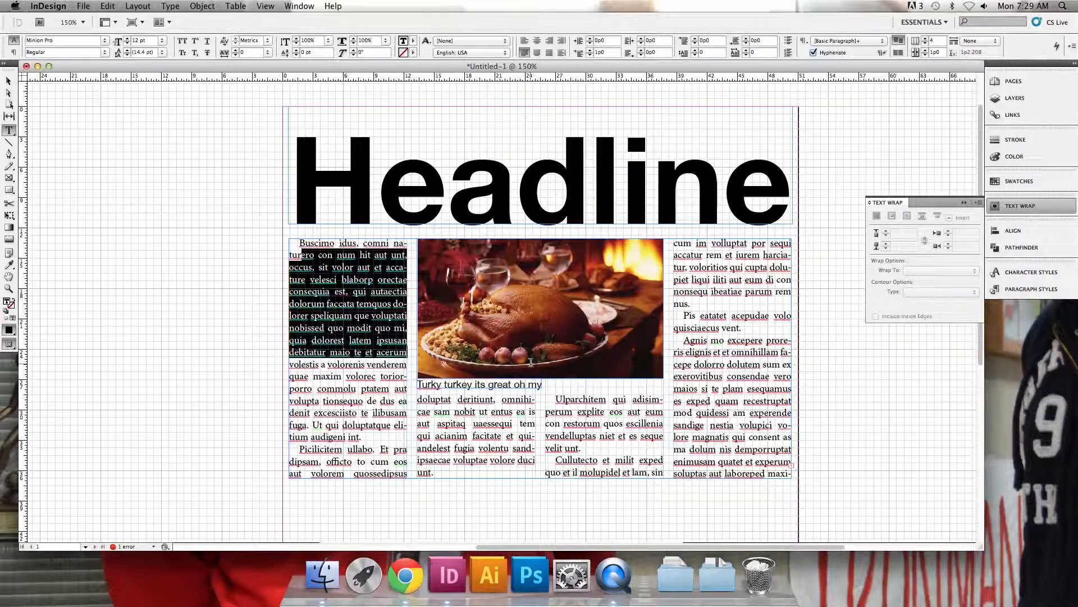
left_click(741, 340)
key("super+a")
left_click(202, 5)
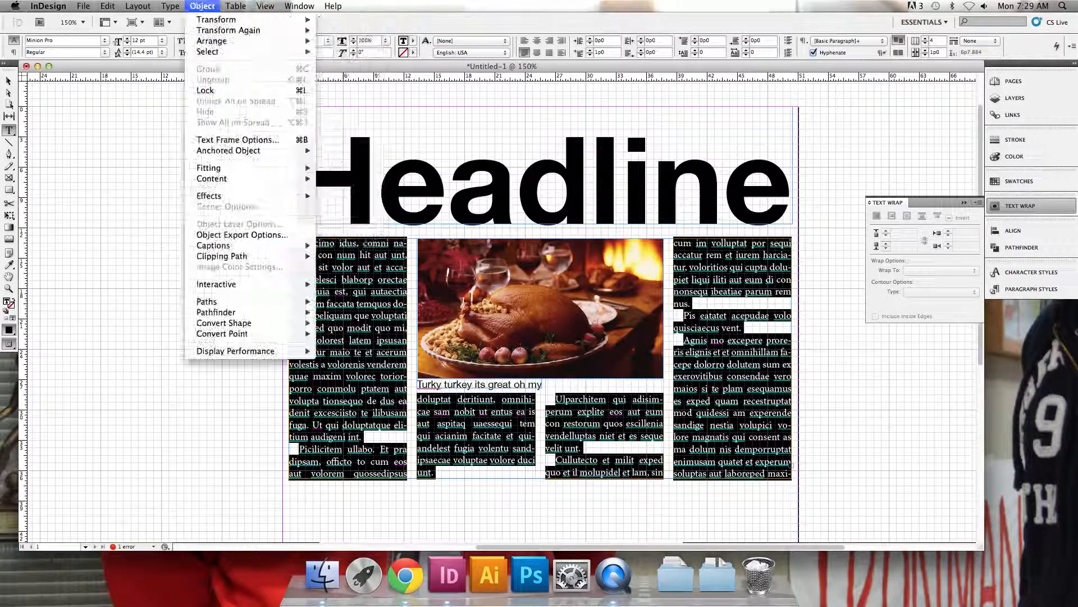
mouse_move(170, 5)
left_click(198, 118)
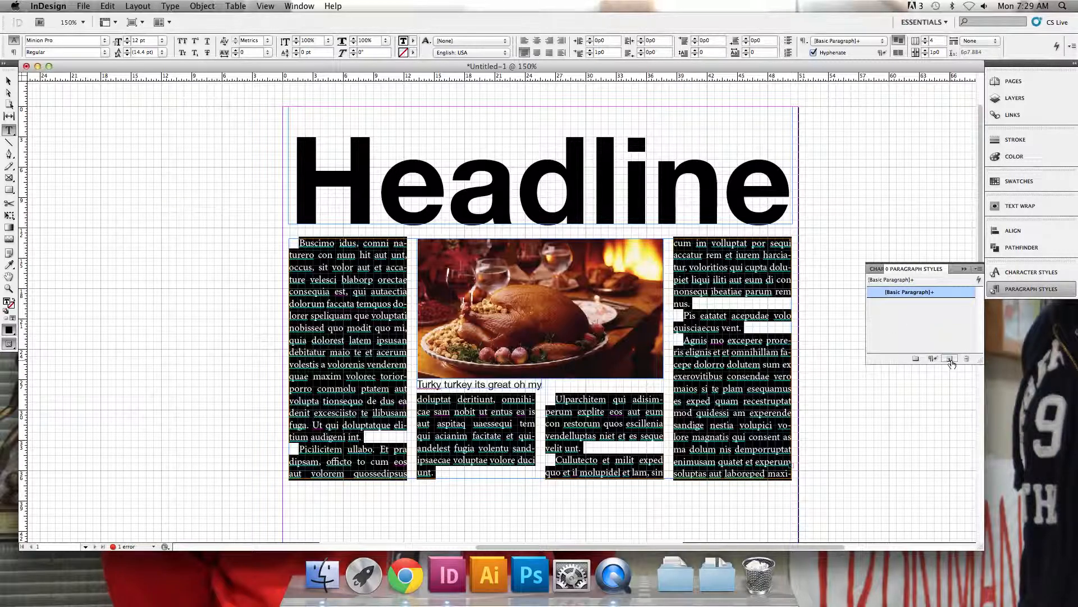
left_click(949, 358)
Rename the new paragraph style as "Cedar Post body copy"
double_click(920, 303)
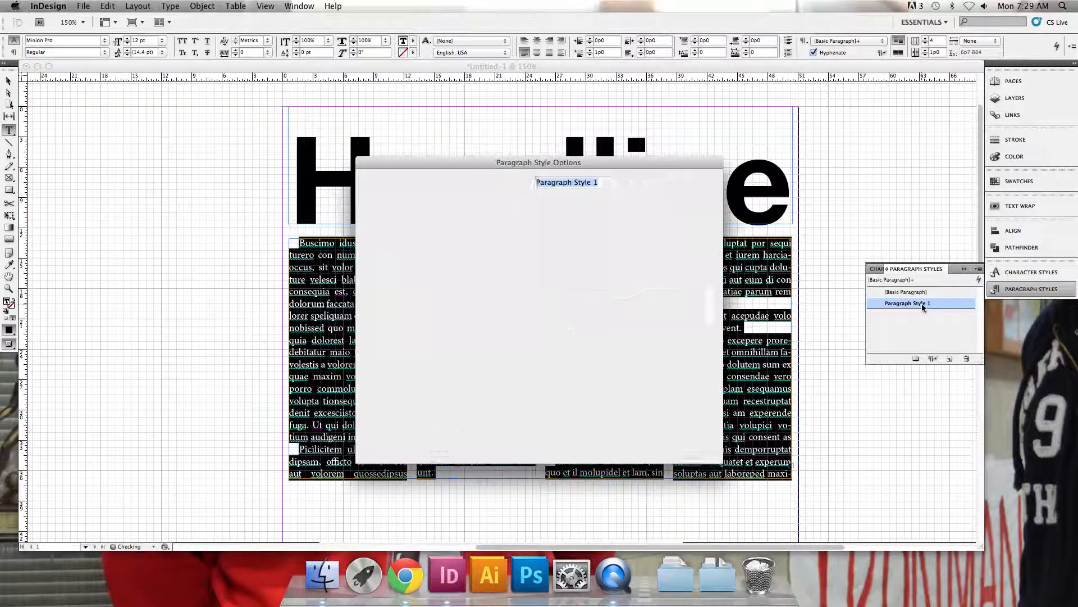
type("Cedar Post b")
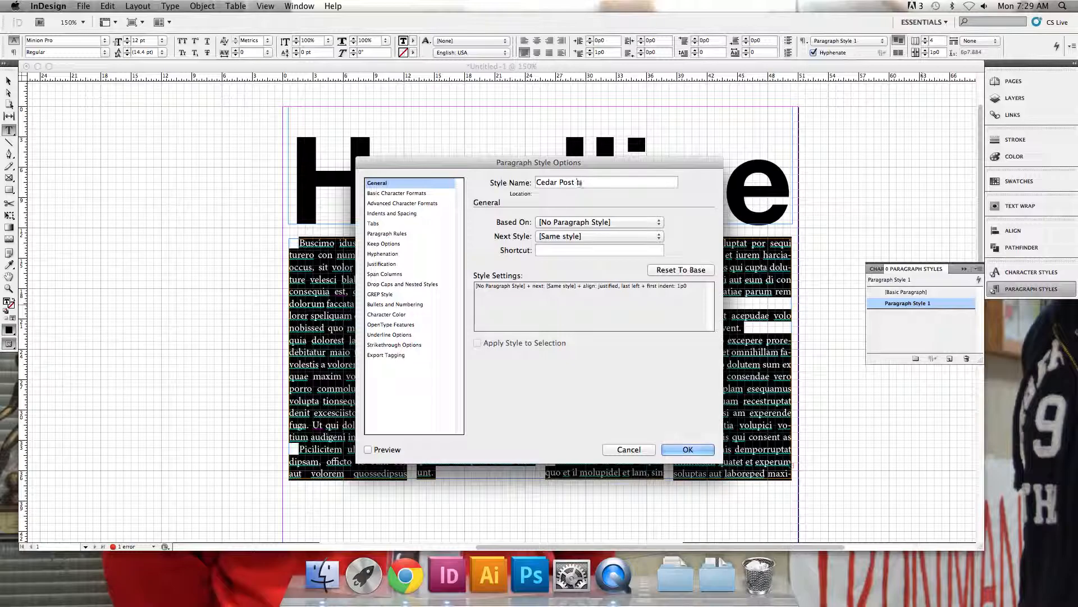
type("ody copy")
key("Return")
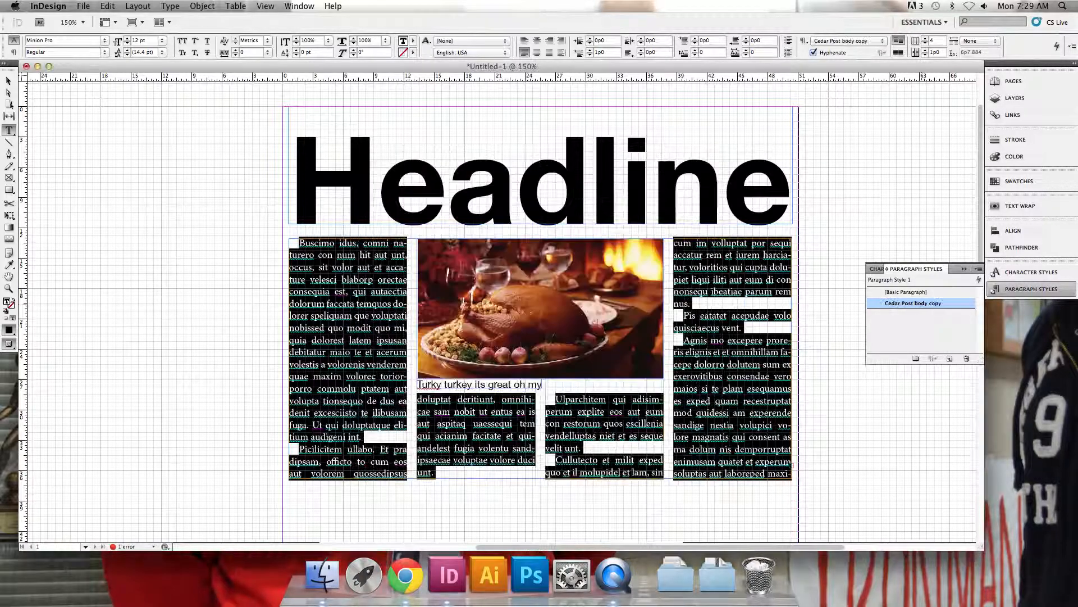
left_click(9, 81)
Draw a text frame about 24 picas wide and 21.5 picas high below the body text, and fill it with placeholder text
left_click(9, 130)
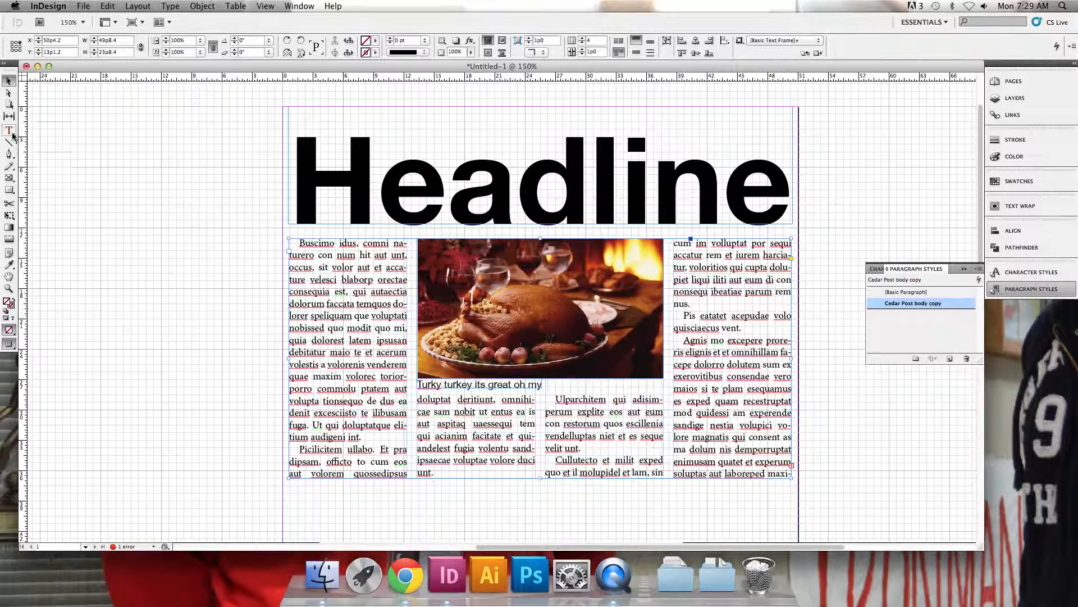
scroll(505, 309, "down", 5)
left_click_drag(403, 242, 644, 458)
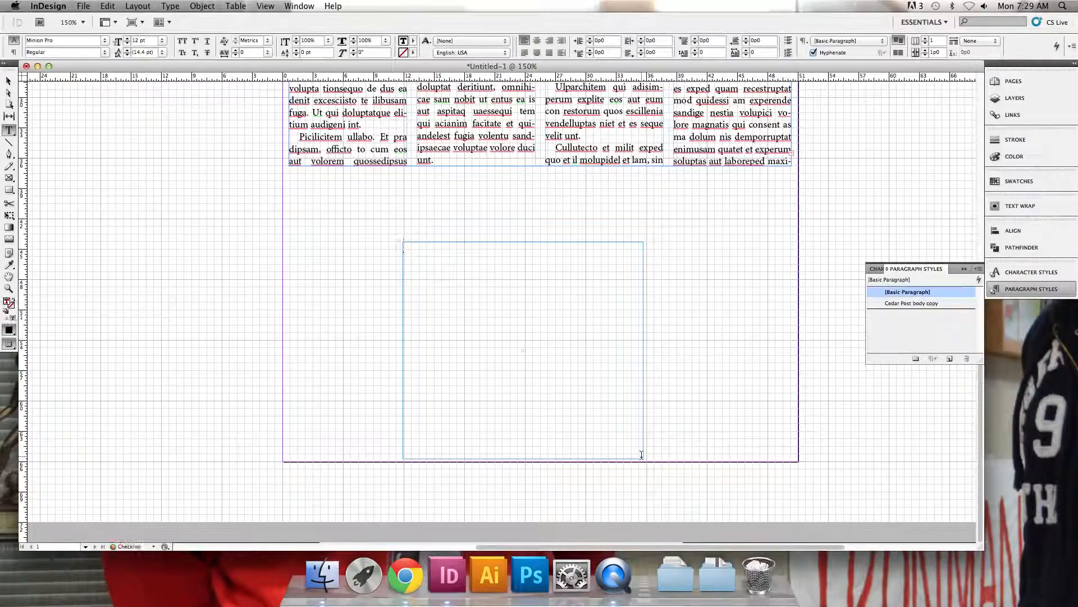
right_click(476, 290)
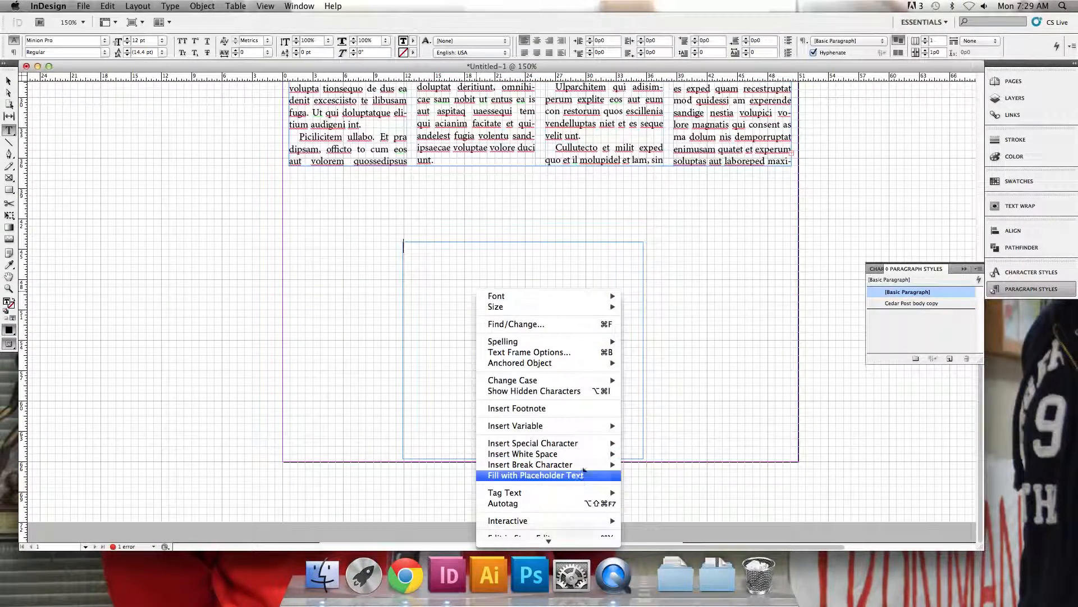
left_click(562, 475)
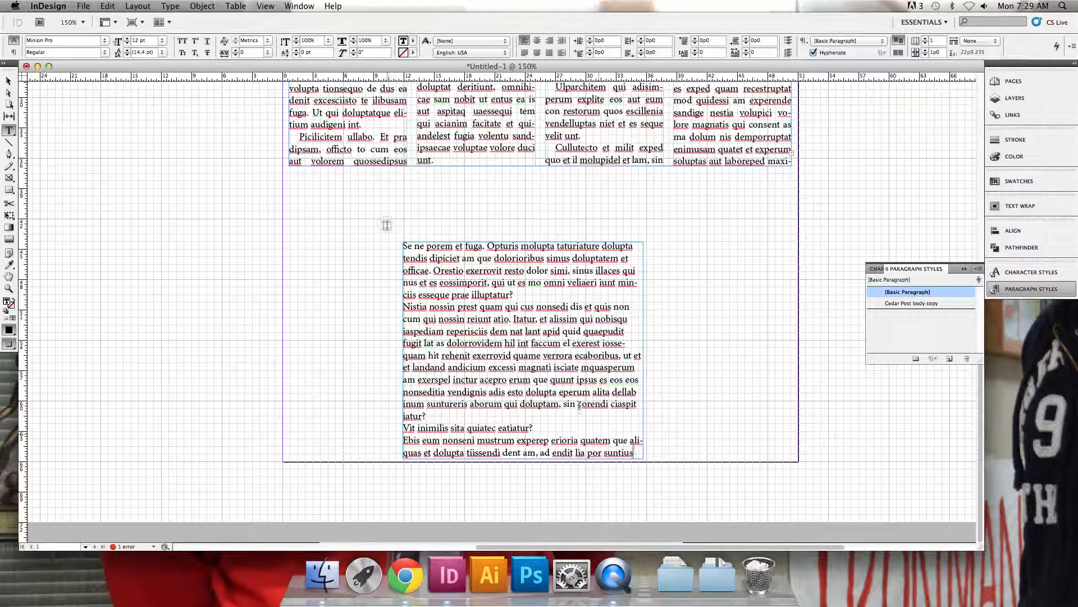
Apply the Cedar Post body copy paragraph style to all the text in the new frame
key("super+a")
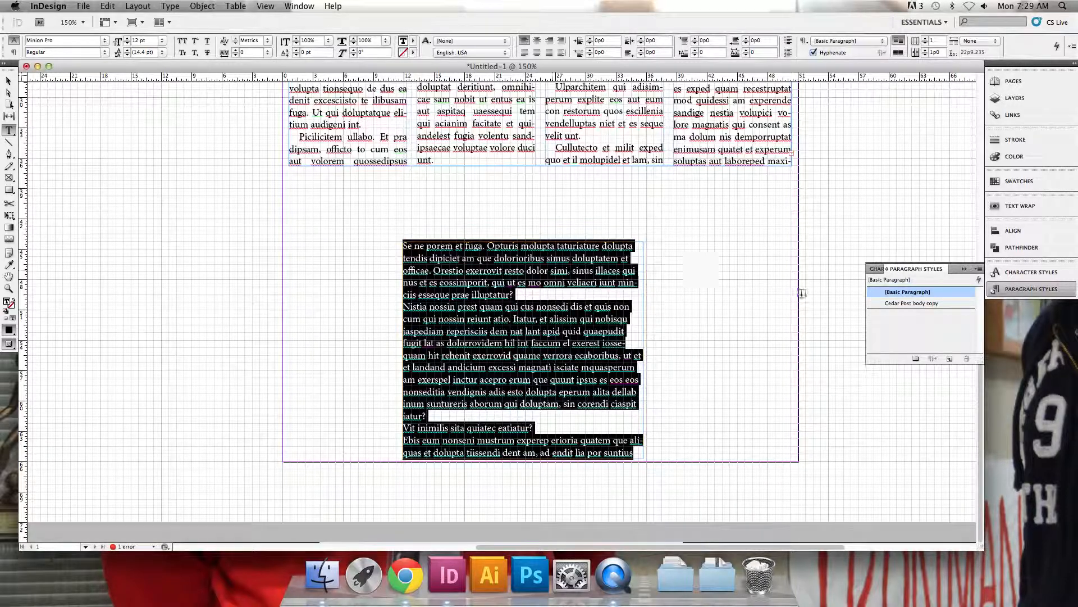
left_click(913, 302)
left_click(397, 290)
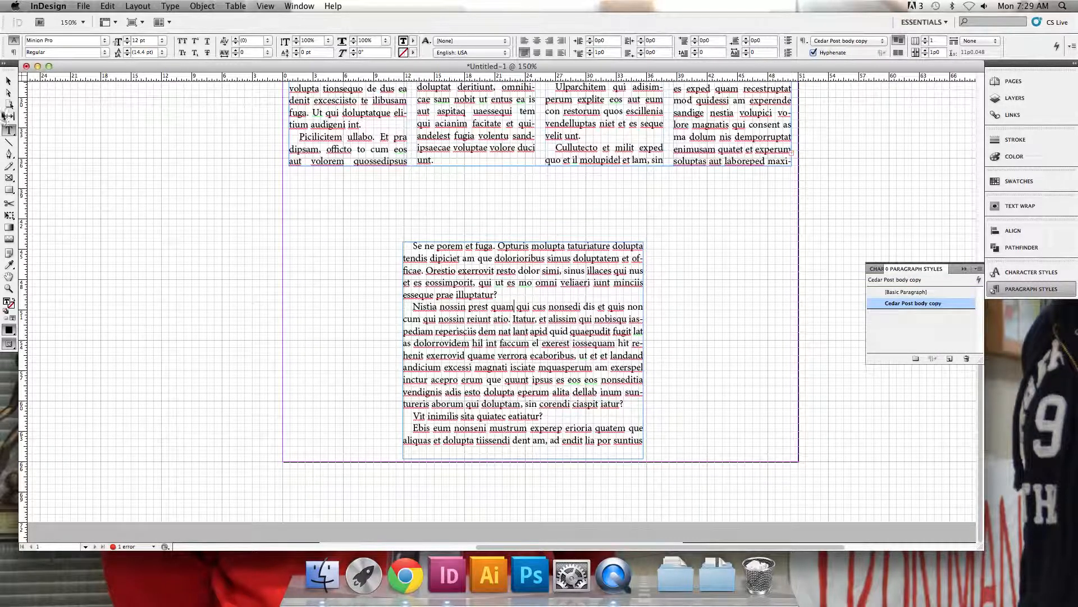
Switch the page to preview mode, and move the new text frame up and to the left, closer to the body text
left_click(9, 81)
left_click(361, 266)
key("w")
left_click_drag(432, 288, 373, 248)
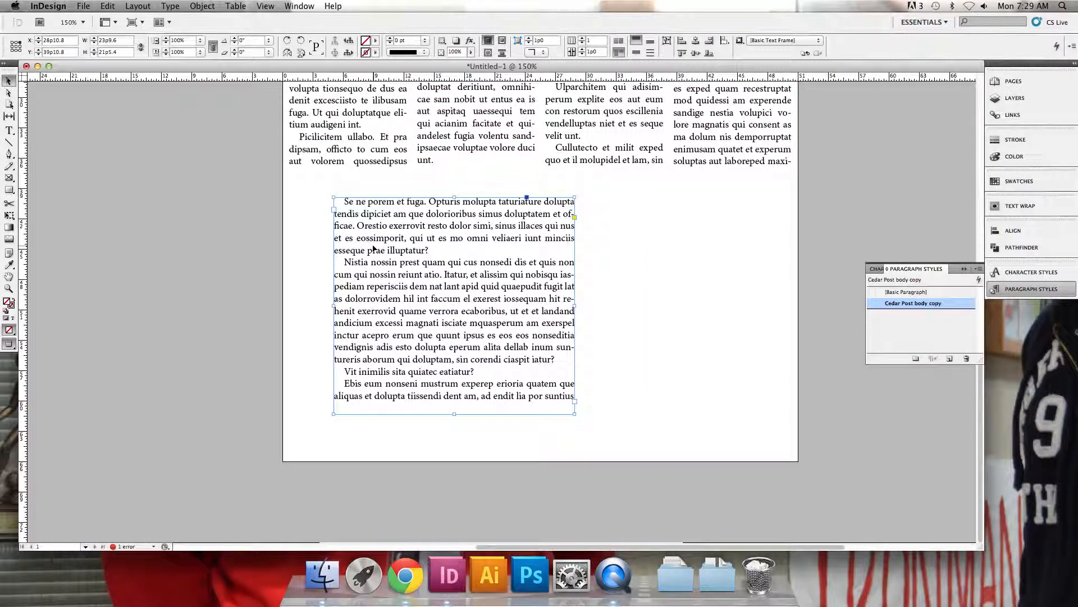